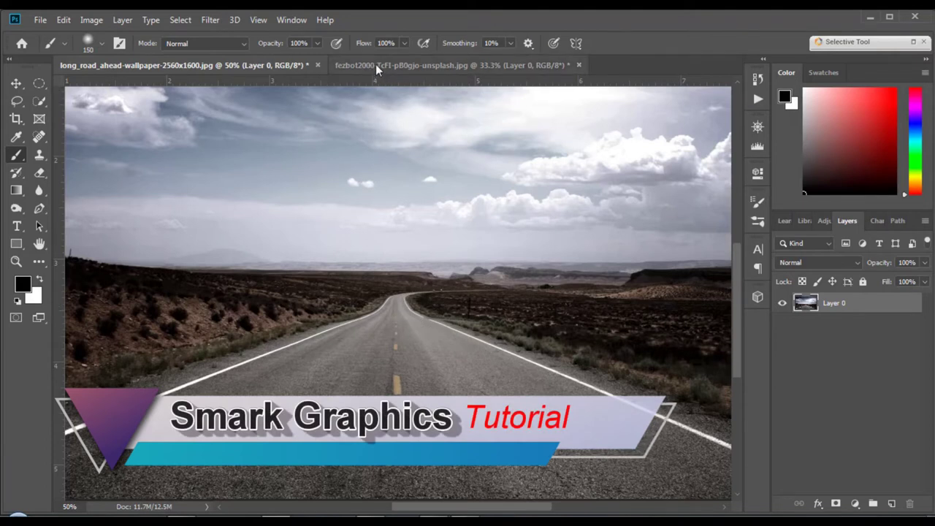
Step: Compare the desert road and swimming-woman photos, then drag the sea photo into the road image
key("v")
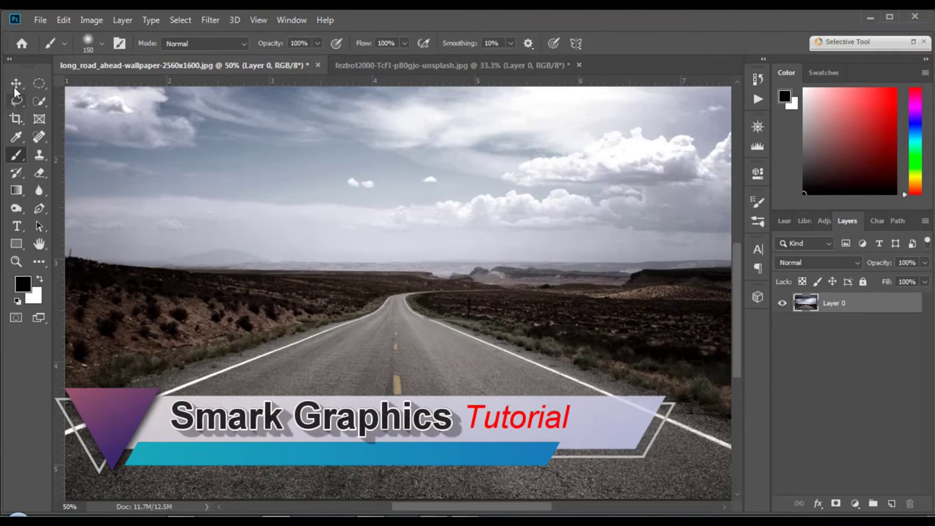
left_click(439, 65)
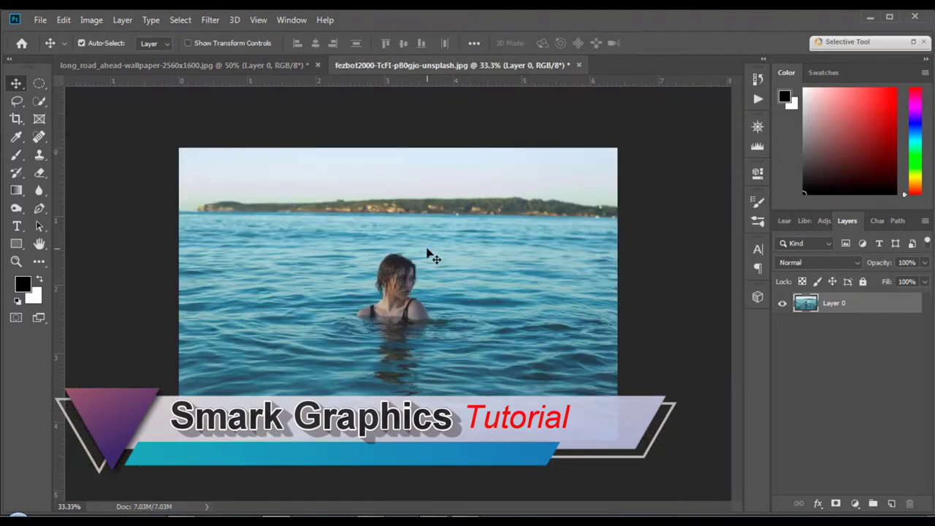
left_click(228, 65)
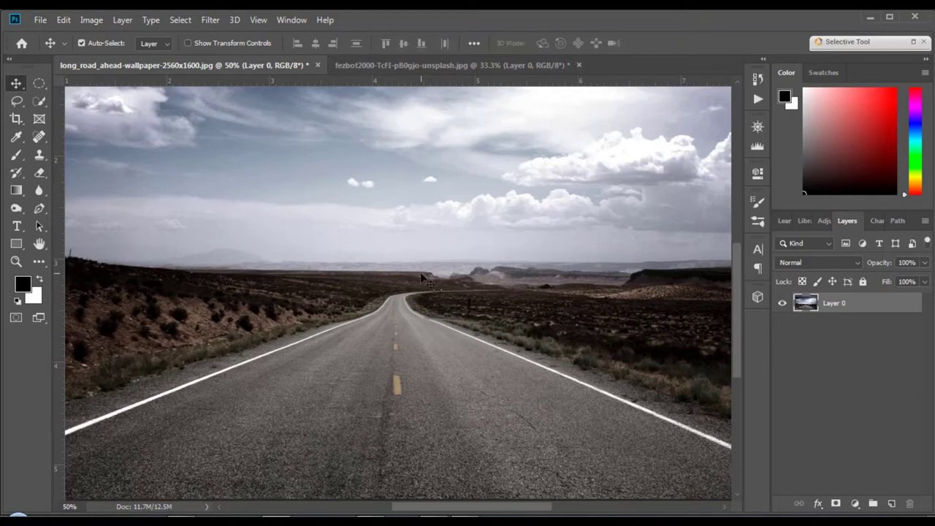
mouse_move(411, 317)
left_mouse_down()
mouse_move(411, 263)
mouse_move(406, 314)
left_mouse_up()
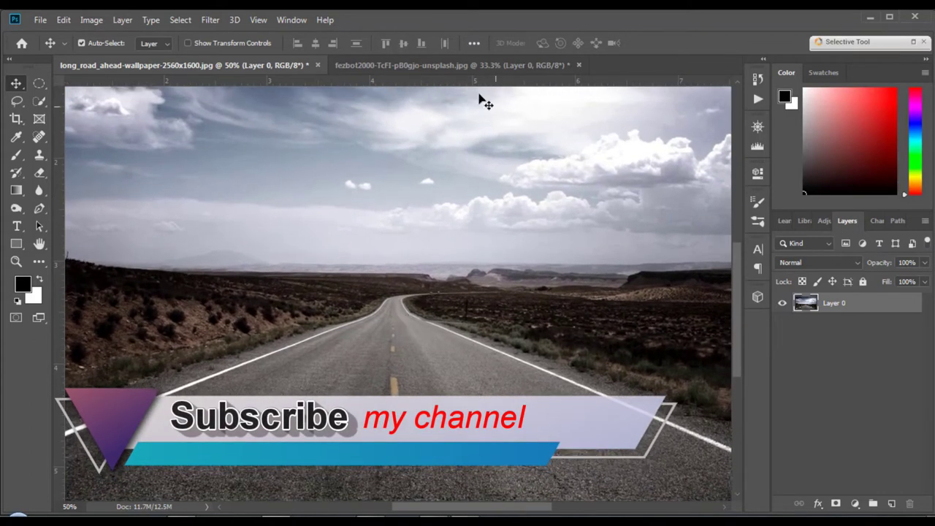
left_click(446, 64)
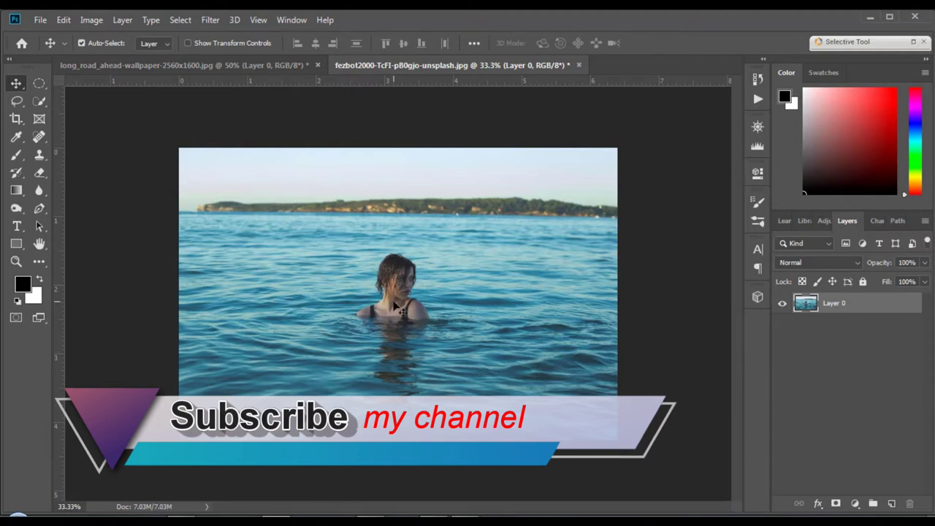
mouse_move(402, 270)
left_mouse_down()
mouse_move(229, 69)
mouse_move(392, 365)
mouse_move(408, 376)
mouse_move(407, 331)
left_mouse_up()
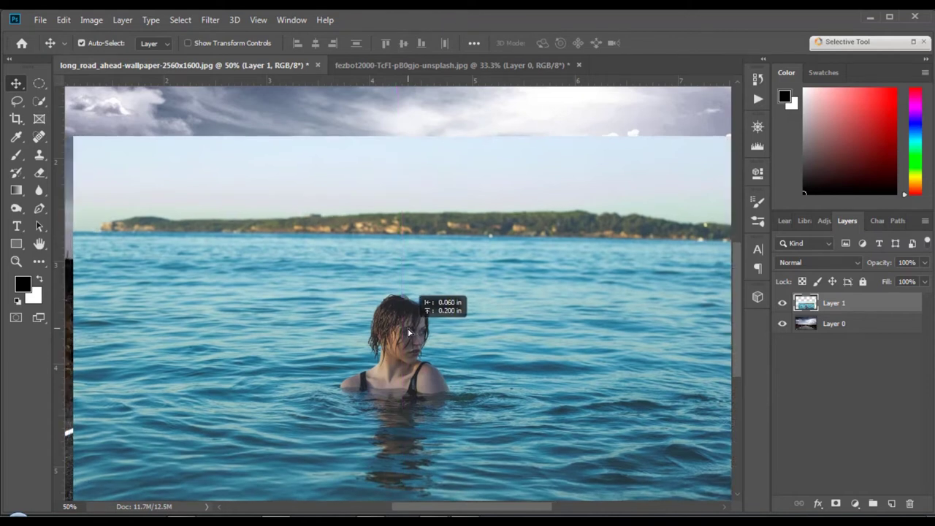
Step: Zoom out to fit the composition and check Layer 1's distances to the canvas edges
key("ctrl+minus")
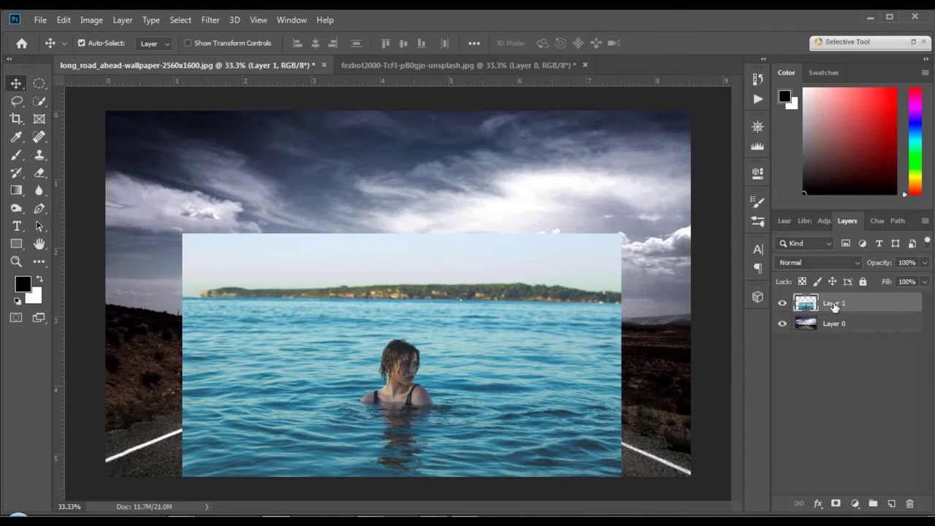
key("ctrl")
Step: Scale the sea photo layer up to about 129% from its corners and commit
key("ctrl+t")
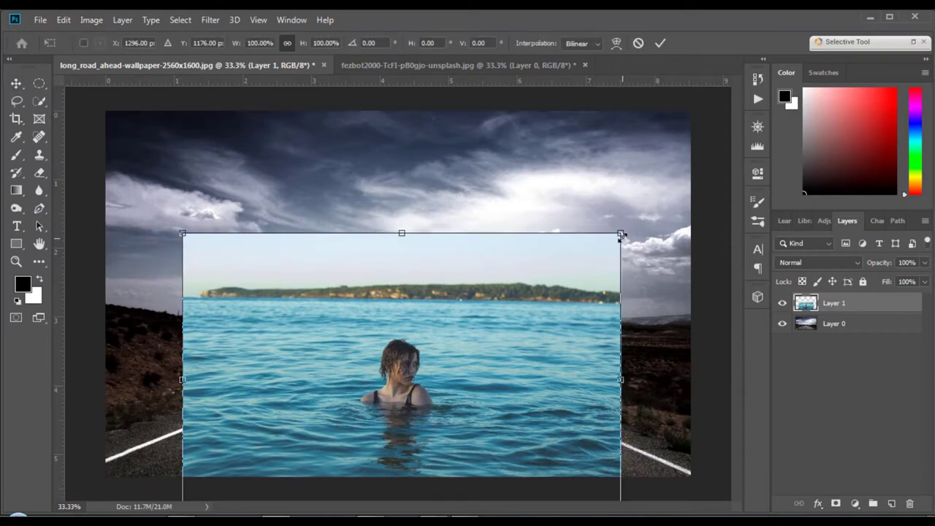
left_click_drag(622, 233, 679, 192)
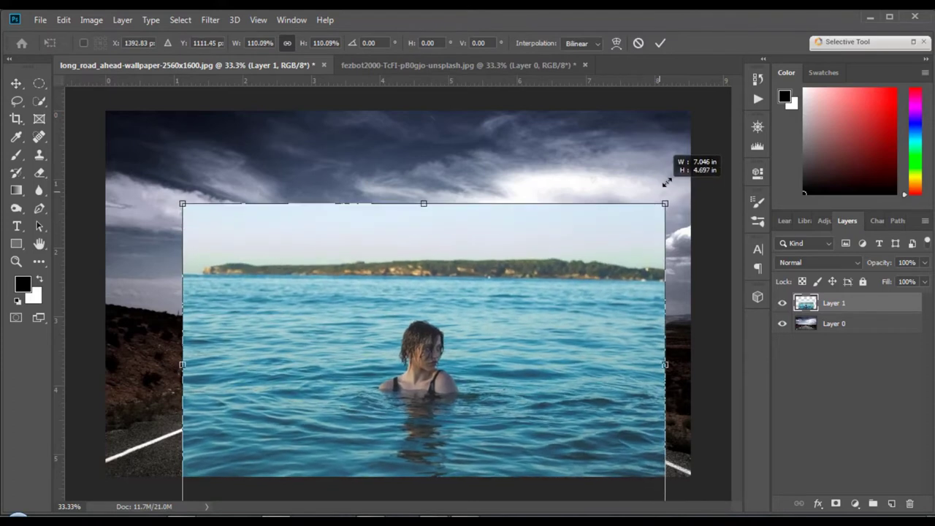
left_click_drag(182, 195, 112, 150)
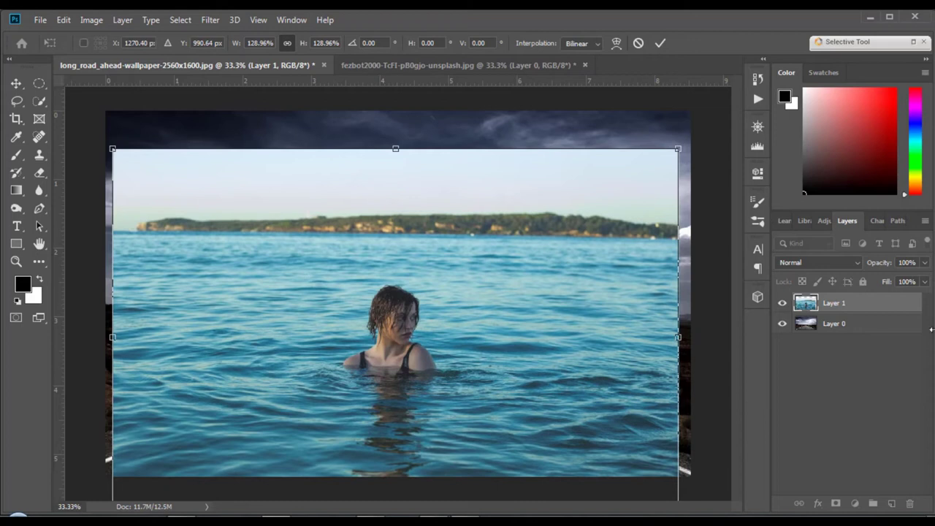
key("Return")
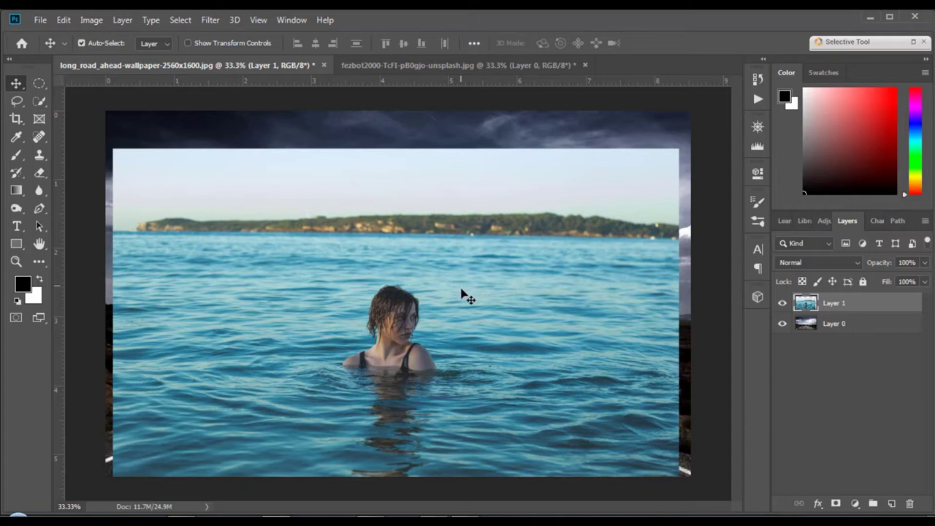
Step: Drop Layer 1 to 52% opacity, centre it lower on the road, then restore 100%
left_click(925, 262)
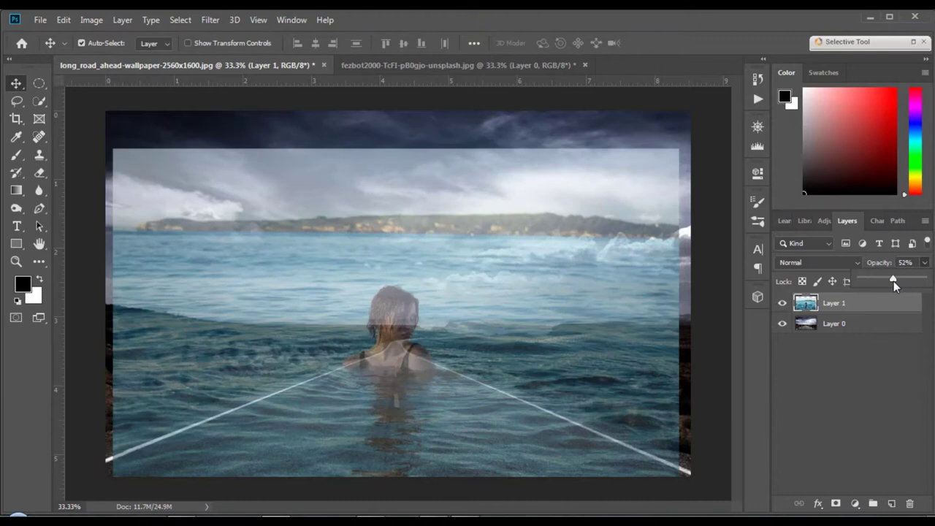
left_click_drag(398, 315, 400, 354)
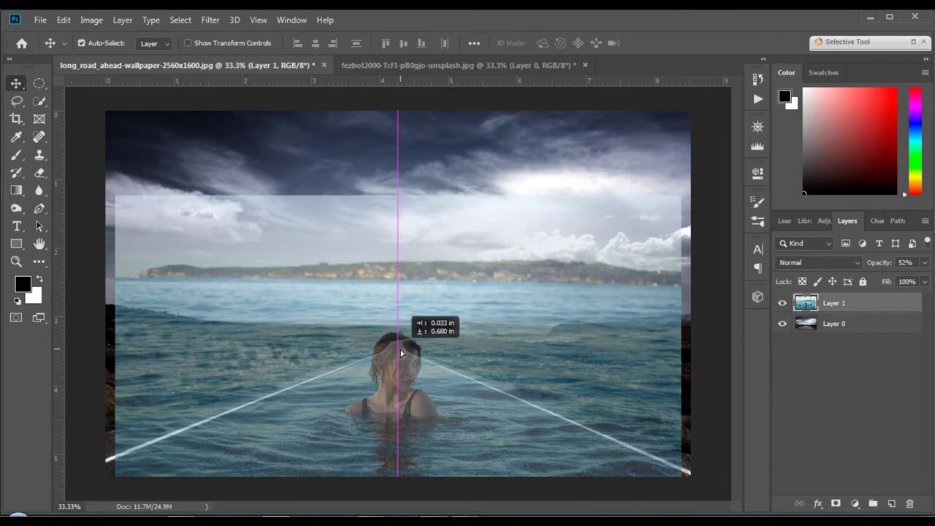
left_click_drag(400, 354, 401, 354)
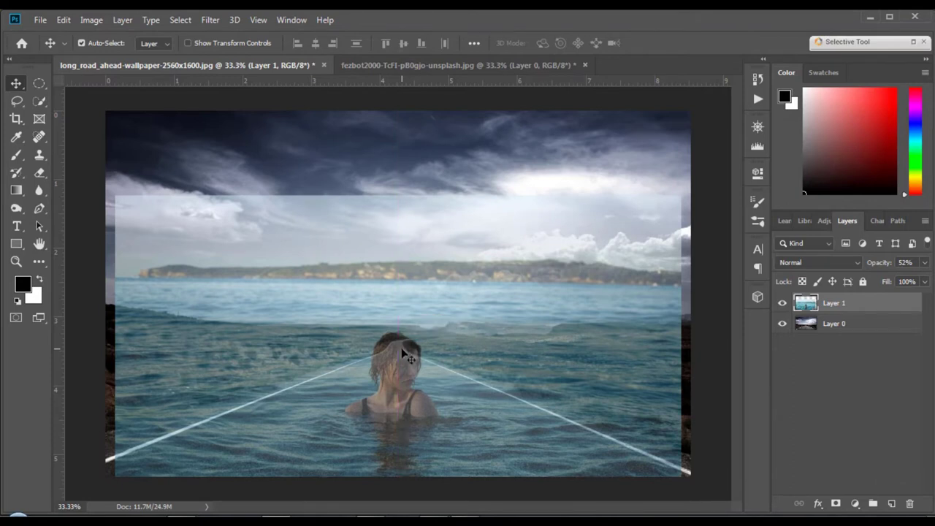
left_click(925, 263)
left_click_drag(895, 284, 932, 286)
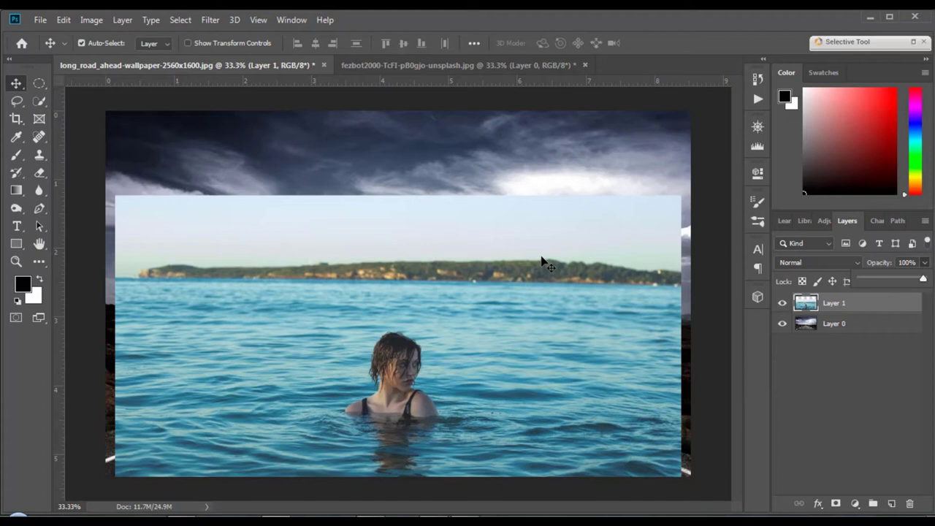
Step: Quick-select the swimming woman's shoulder, strap, head and hair
key("ctrl+plus")
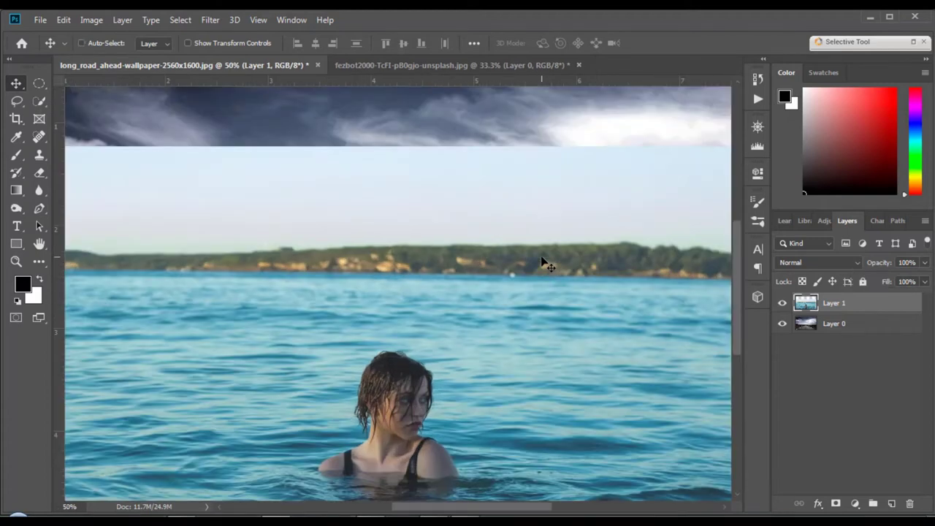
left_click_drag(425, 314, 418, 250)
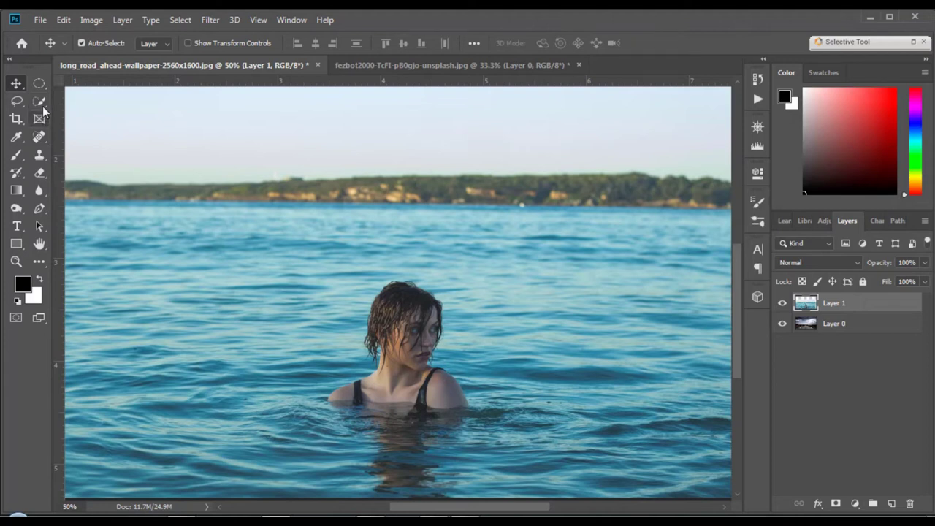
left_click(41, 103)
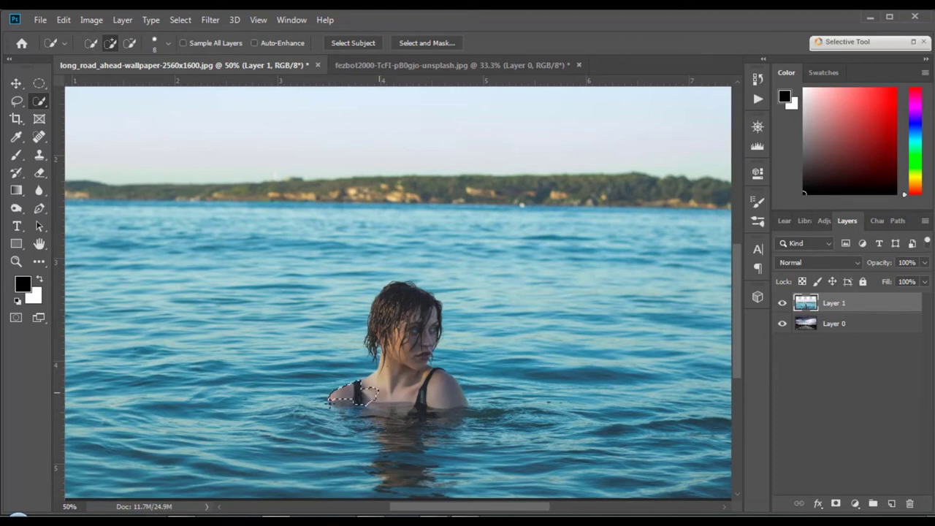
mouse_move(379, 392)
left_mouse_down()
mouse_move(362, 398)
mouse_move(409, 388)
mouse_move(380, 409)
mouse_move(325, 413)
mouse_move(354, 422)
mouse_move(468, 416)
left_mouse_up()
left_click_drag(409, 311, 401, 371)
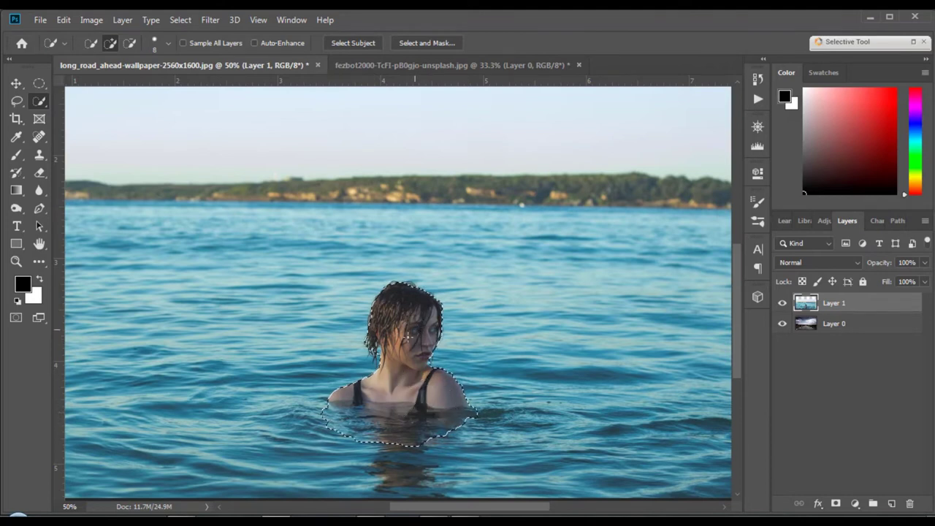
key("ctrl+plus")
Step: Refine the selection edge beside the woman's chin and neck, Alt-subtracting the excess
key("ctrl+plus")
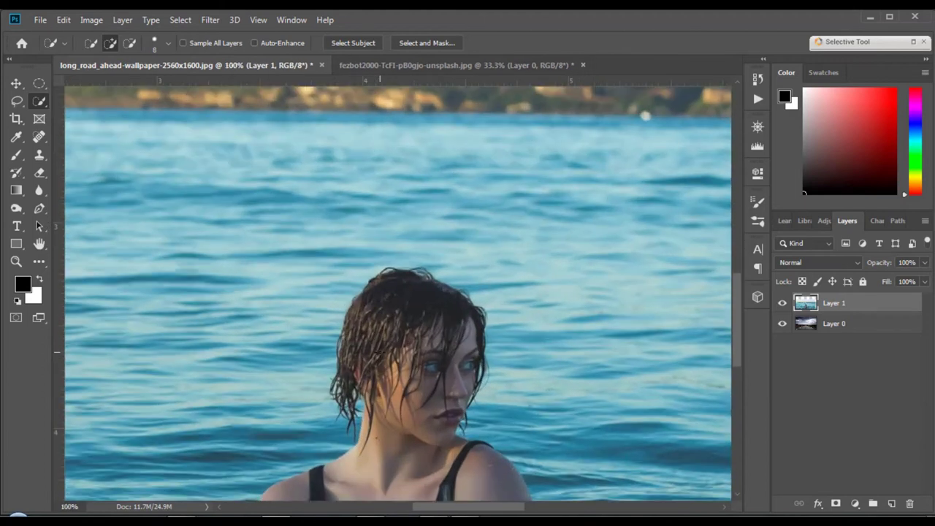
key("ctrl+plus")
left_click_drag(365, 312, 366, 155)
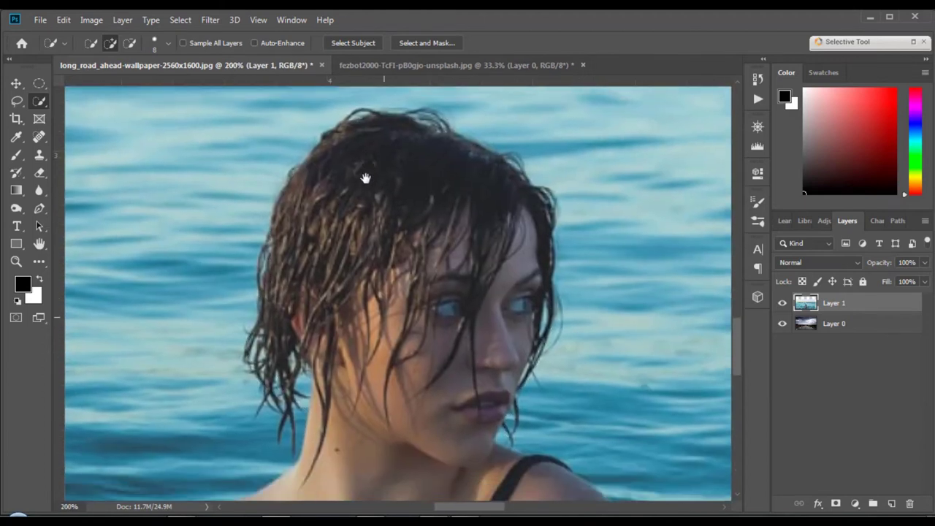
left_click(296, 401, "alt")
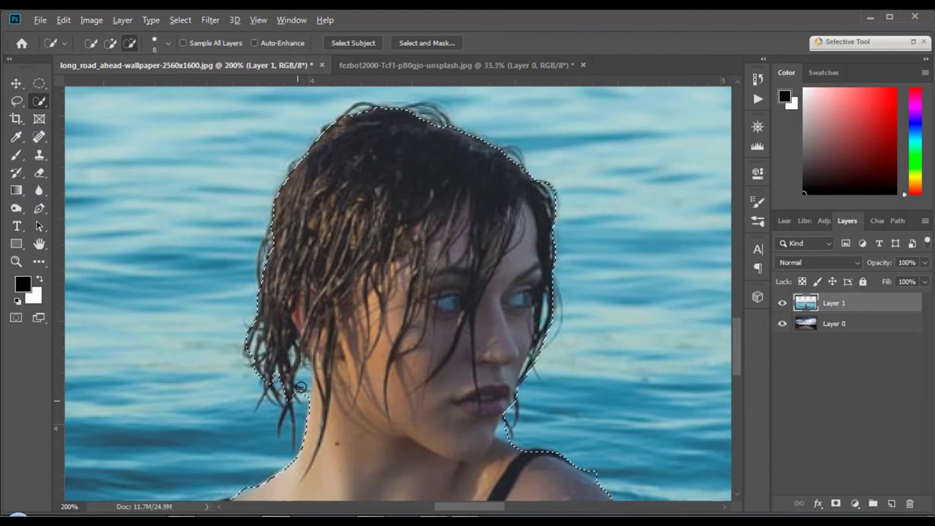
left_click(304, 380)
left_click(304, 380)
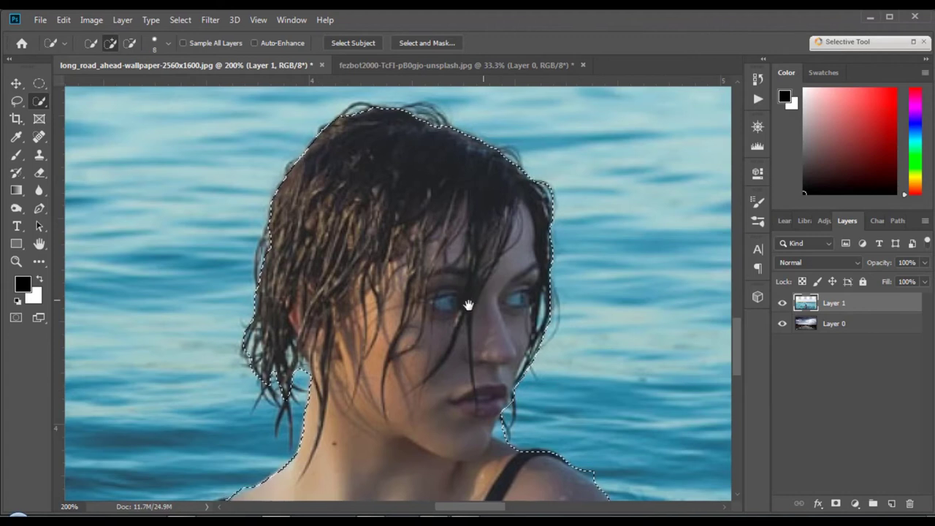
left_click_drag(470, 303, 401, 275)
key("alt")
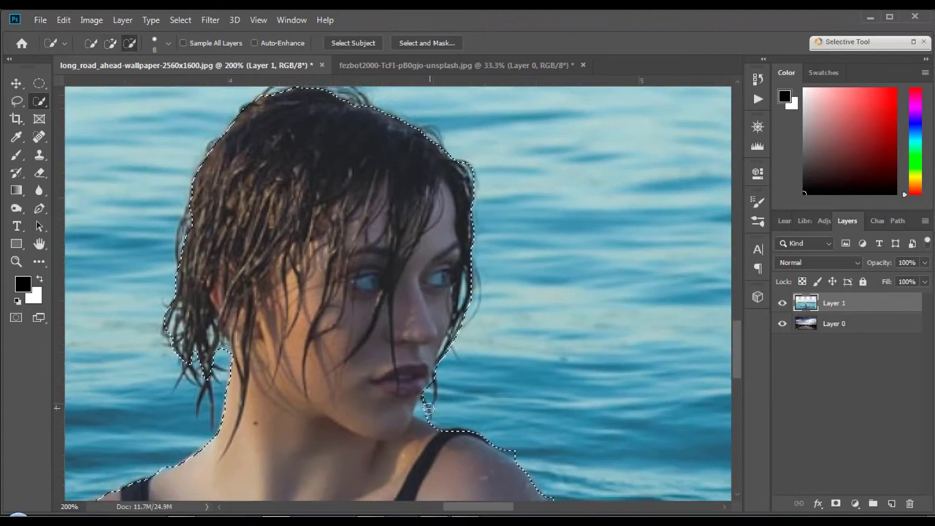
left_click(422, 407, "alt")
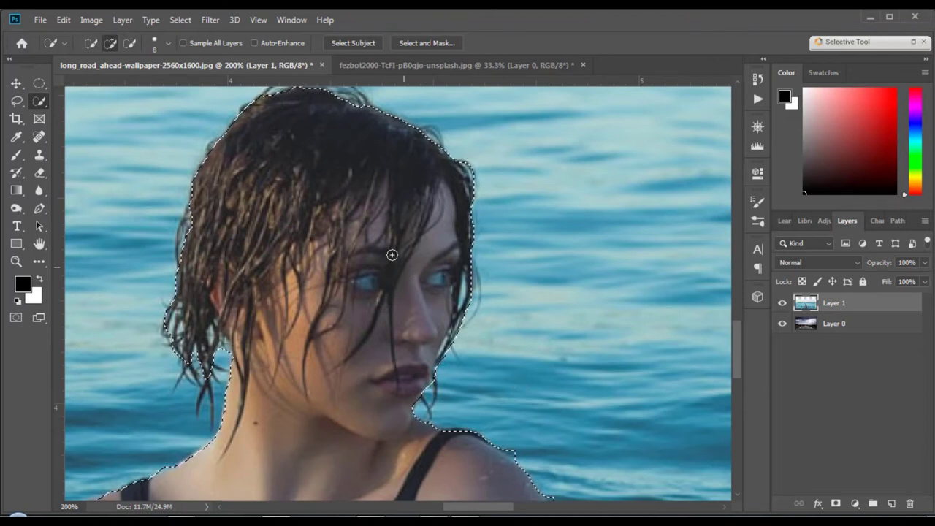
left_click_drag(392, 256, 426, 292)
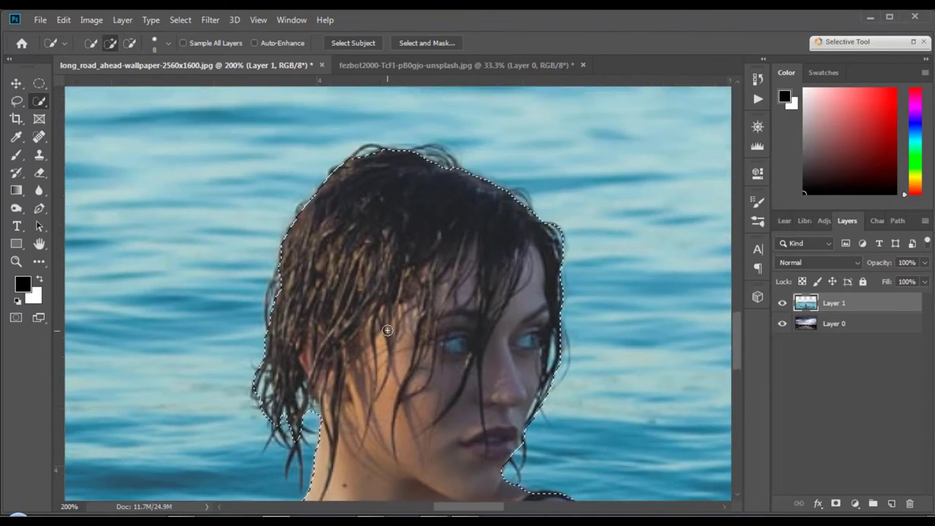
Step: Undo the stray bump at the right shoulder and zoom out to view the whole woman
scroll(384, 285, "down", 5)
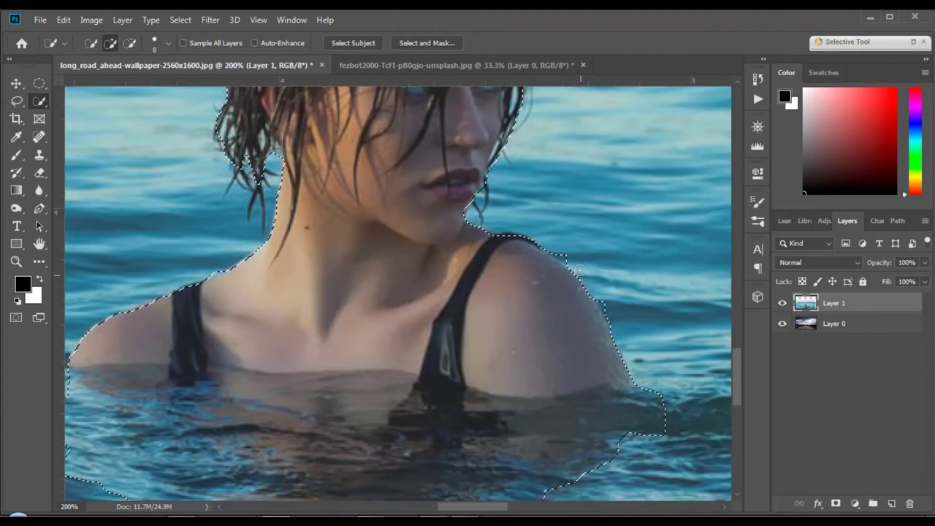
left_click(567, 256)
key("ctrl+z")
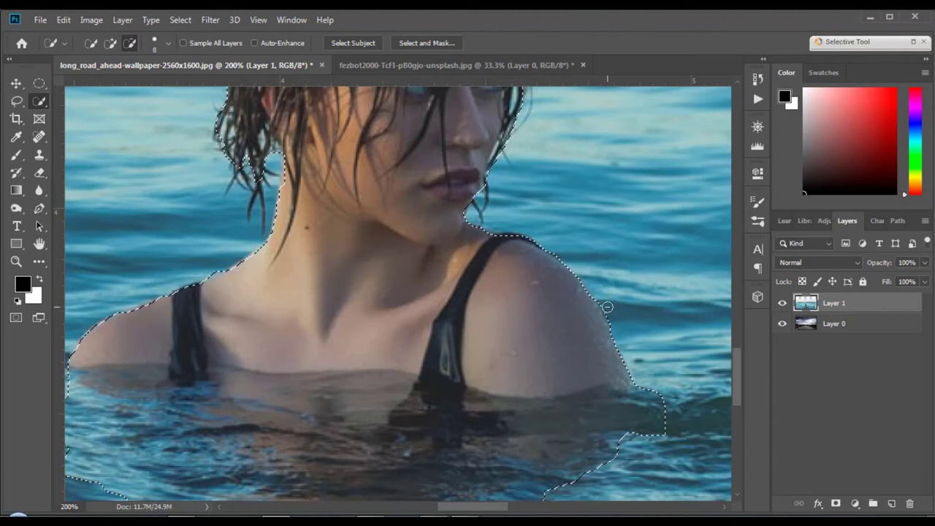
mouse_move(444, 334)
left_mouse_down()
mouse_move(513, 286)
mouse_move(444, 371)
left_mouse_up()
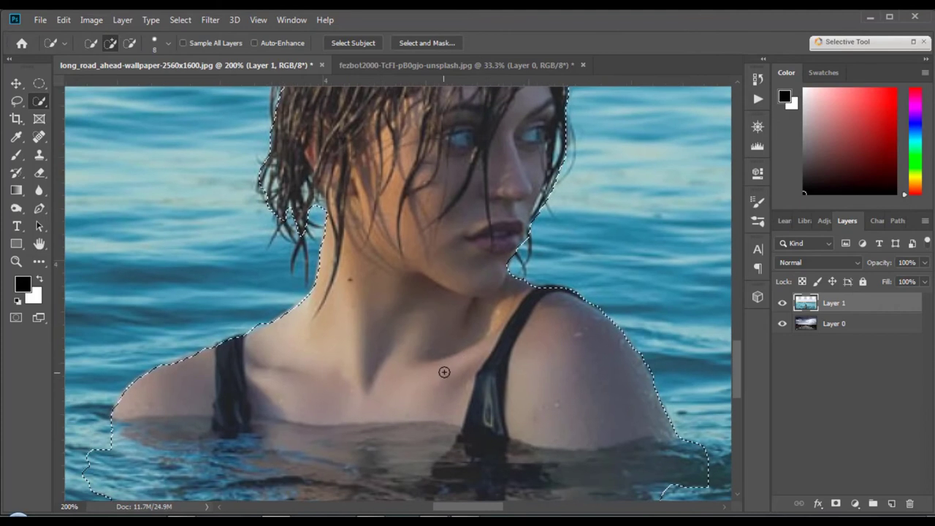
key("ctrl+minus")
key("ctrl+minus")
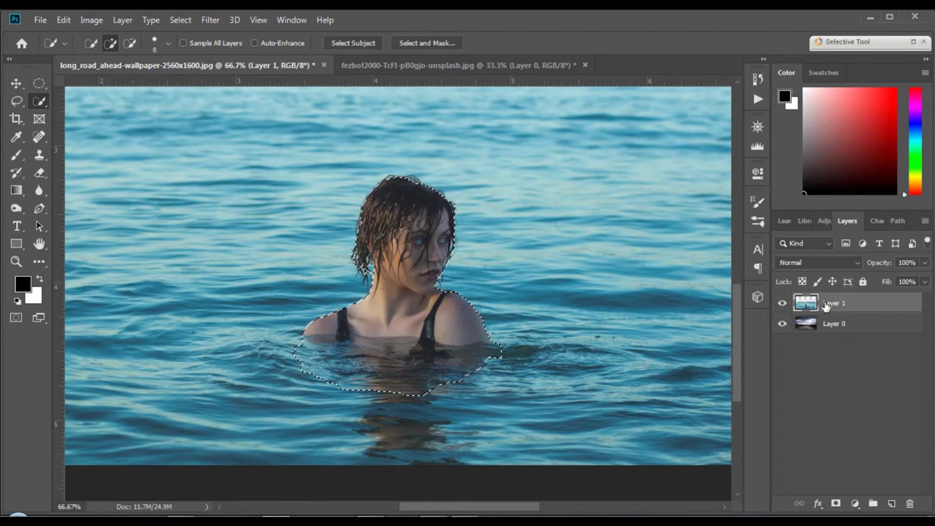
Step: Add a layer mask to Layer 1 so only the woman and a water patch remain visible
left_click(836, 504)
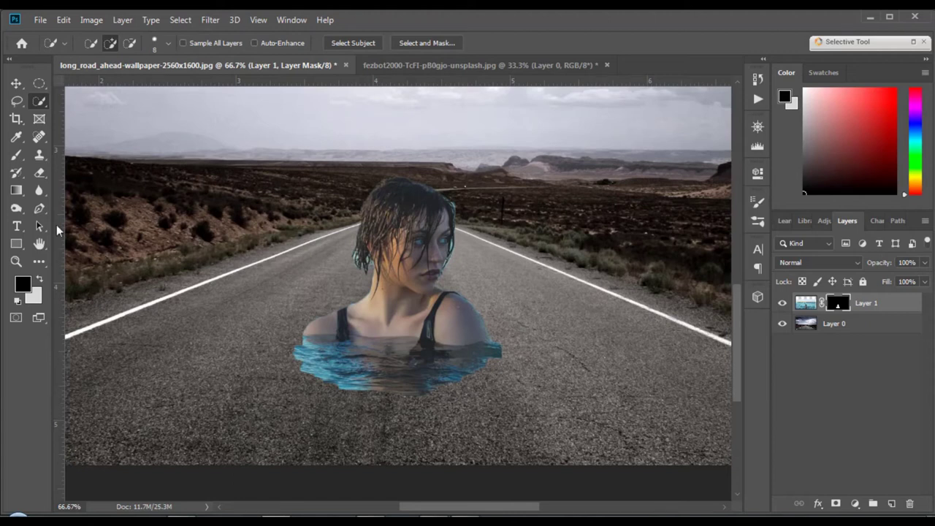
left_click(16, 154)
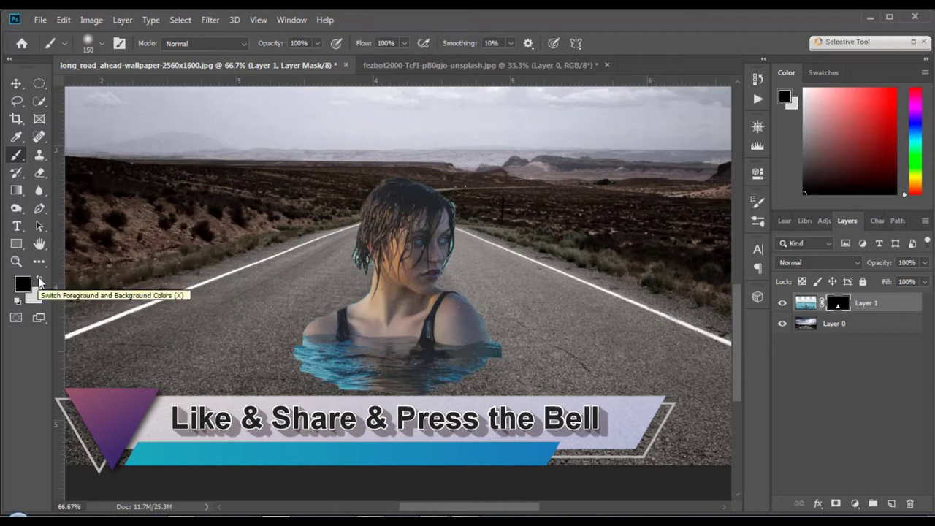
Step: Paint white on the mask to widen the water across the road, then duplicate Layer 1
left_click(39, 280)
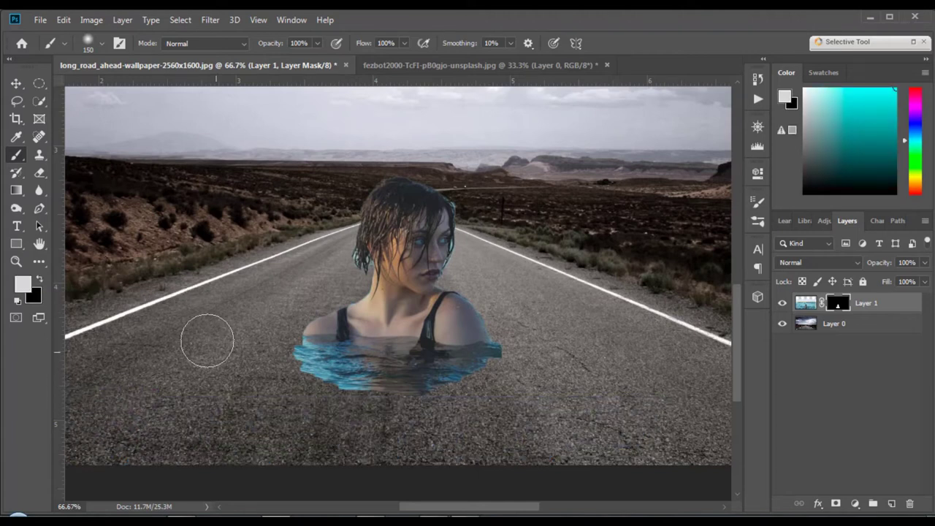
mouse_move(303, 358)
left_mouse_down()
mouse_move(169, 367)
mouse_move(606, 358)
mouse_move(476, 382)
mouse_move(532, 376)
mouse_move(578, 385)
mouse_move(402, 406)
mouse_move(306, 407)
mouse_move(282, 397)
mouse_move(511, 410)
mouse_move(593, 395)
mouse_move(653, 360)
left_mouse_up()
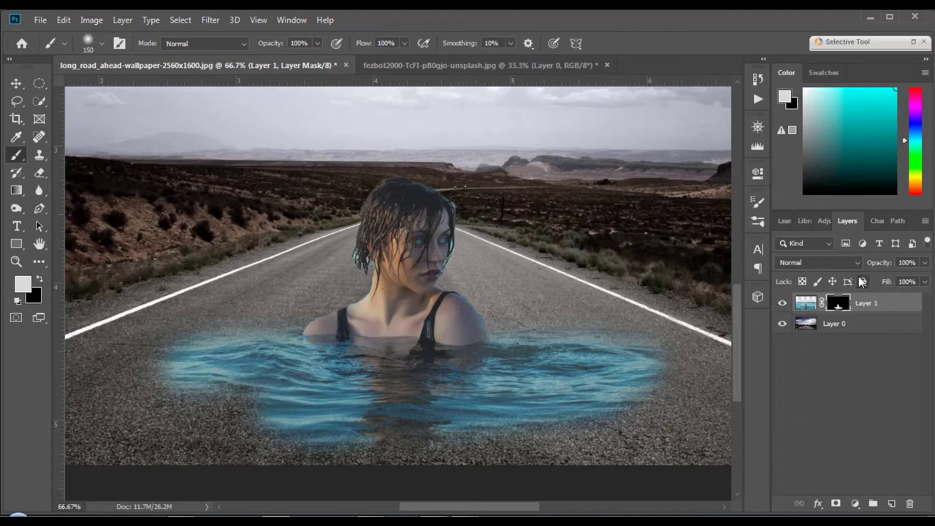
key("ctrl+j")
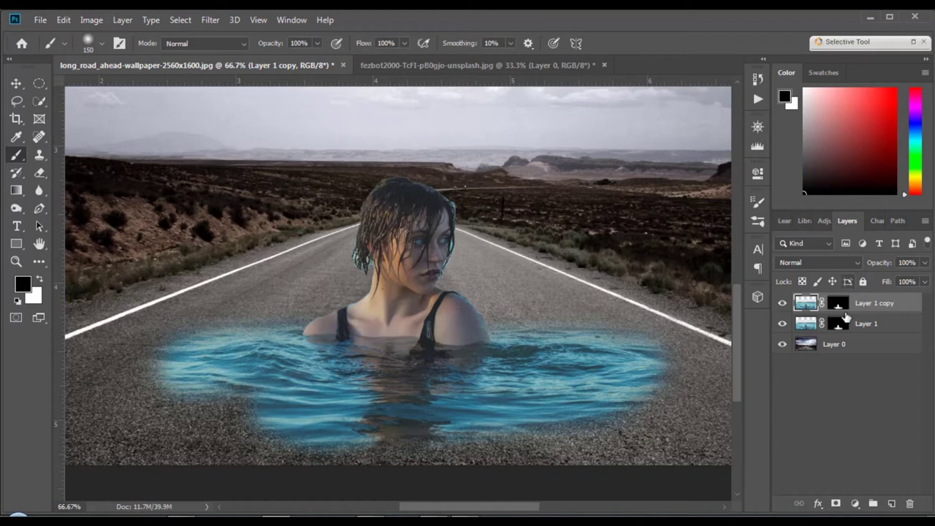
left_click(859, 329)
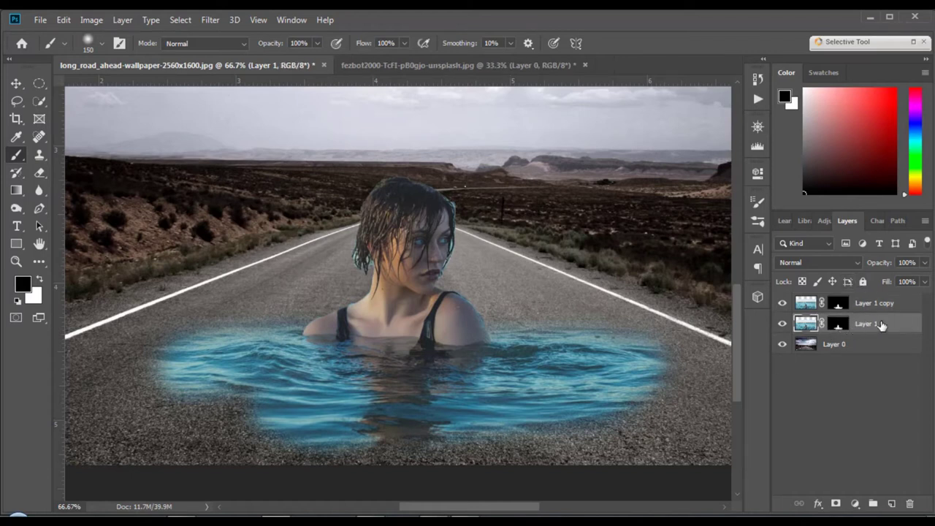
Step: Set Layer 1's blend mode to Hard Light so the road texture shows through
left_click(838, 328)
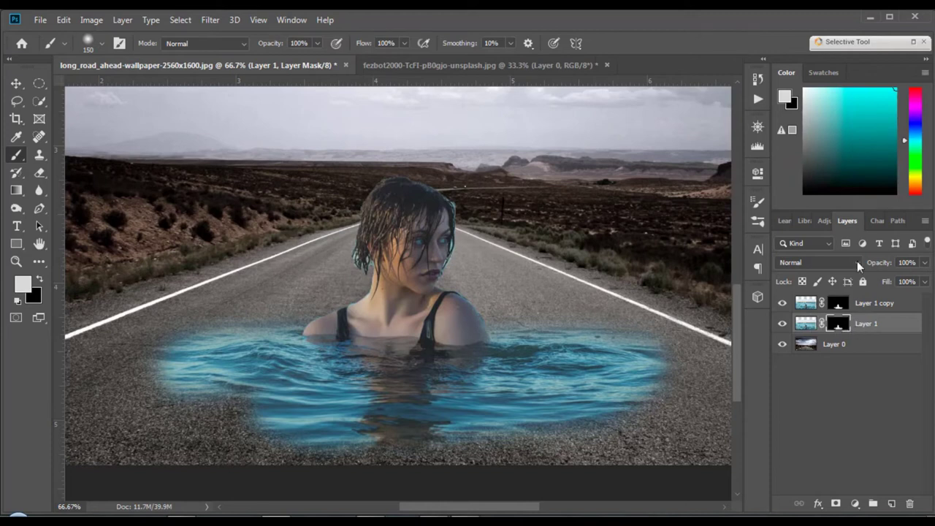
left_click(858, 267)
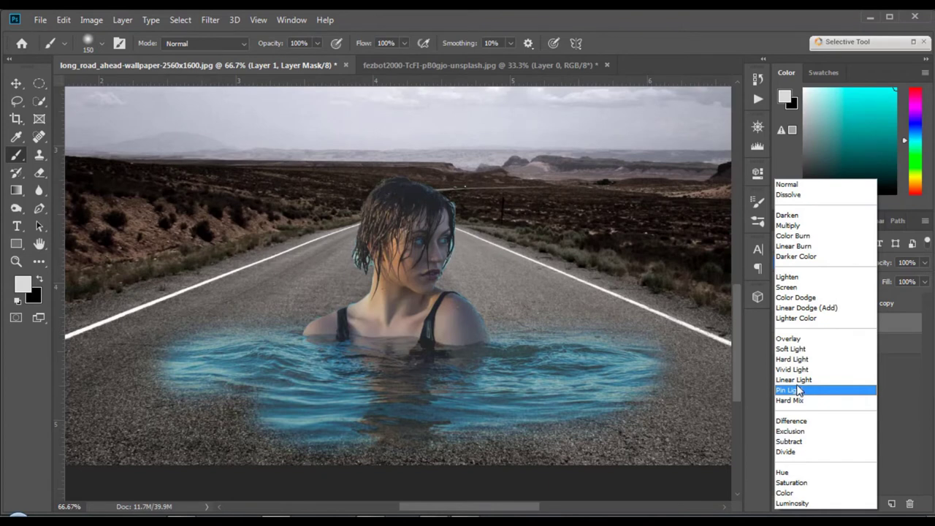
left_click(795, 361)
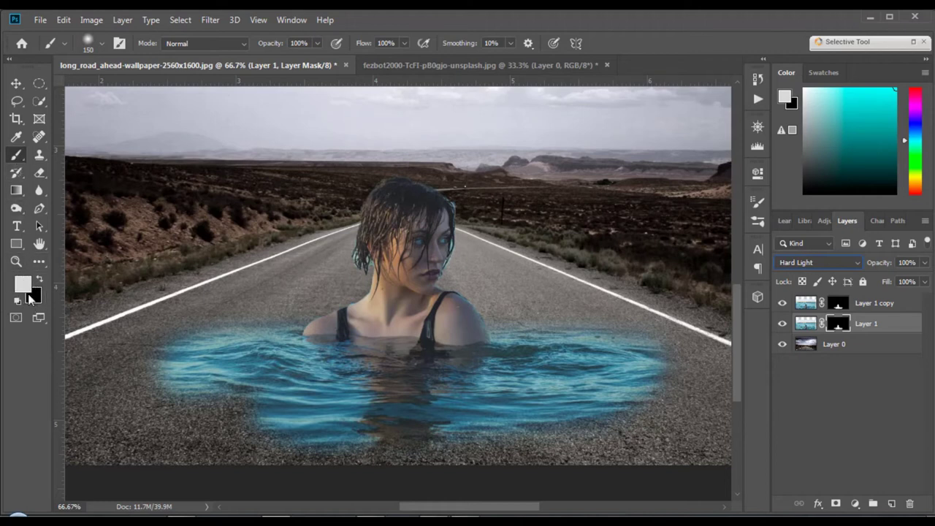
Step: Paint white on Layer 1's mask along the lower-left, right and lower-right pool edges
mouse_move(203, 388)
left_mouse_down()
mouse_move(234, 403)
mouse_move(162, 407)
mouse_move(229, 417)
mouse_move(192, 407)
mouse_move(217, 349)
mouse_move(147, 355)
mouse_move(156, 386)
mouse_move(110, 385)
mouse_move(214, 343)
mouse_move(141, 344)
mouse_move(113, 358)
mouse_move(98, 428)
left_mouse_up()
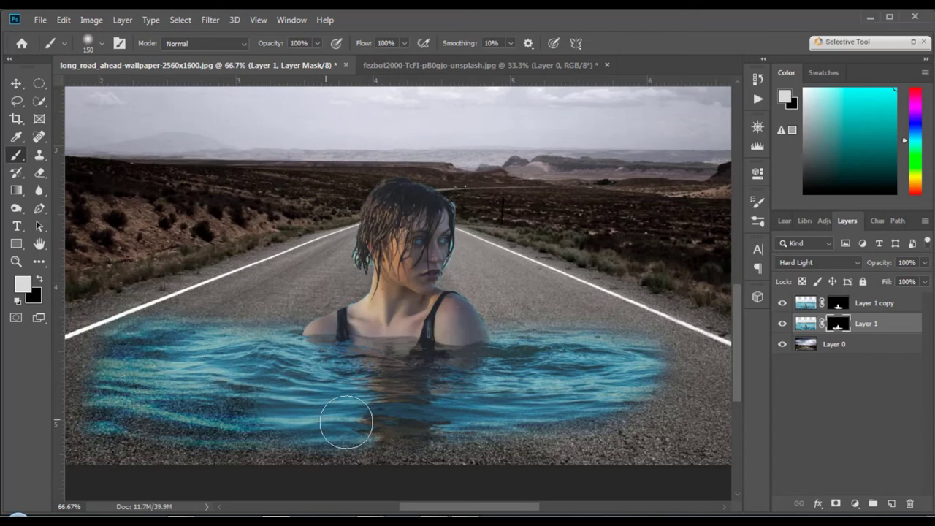
mouse_move(558, 334)
left_mouse_down()
mouse_move(547, 313)
mouse_move(606, 313)
mouse_move(663, 355)
mouse_move(480, 309)
mouse_move(503, 297)
mouse_move(256, 309)
mouse_move(177, 330)
left_mouse_up()
mouse_move(437, 303)
left_mouse_down()
mouse_move(522, 292)
mouse_move(573, 302)
left_mouse_up()
mouse_move(522, 417)
left_mouse_down()
mouse_move(679, 431)
mouse_move(710, 418)
left_mouse_up()
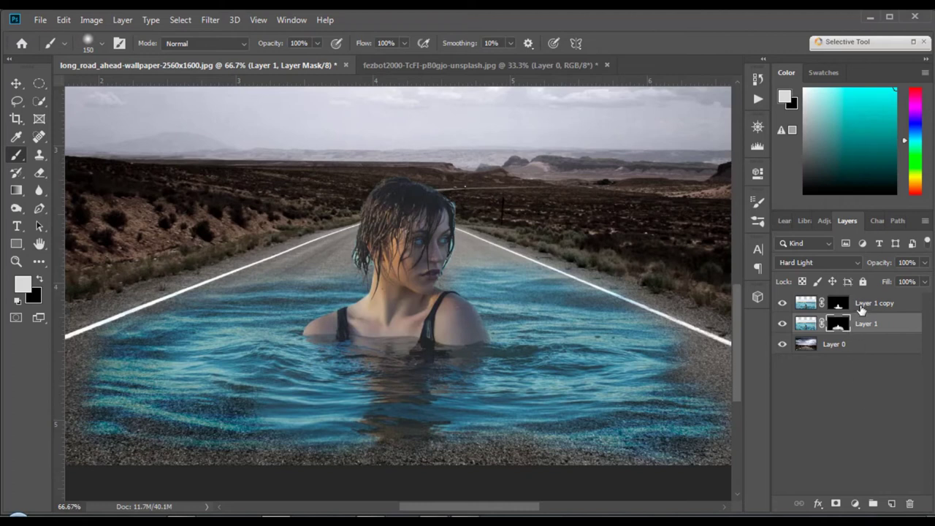
Step: Group the Layer 1 copy and Layer 1 water layers into Group 1
left_click(861, 308)
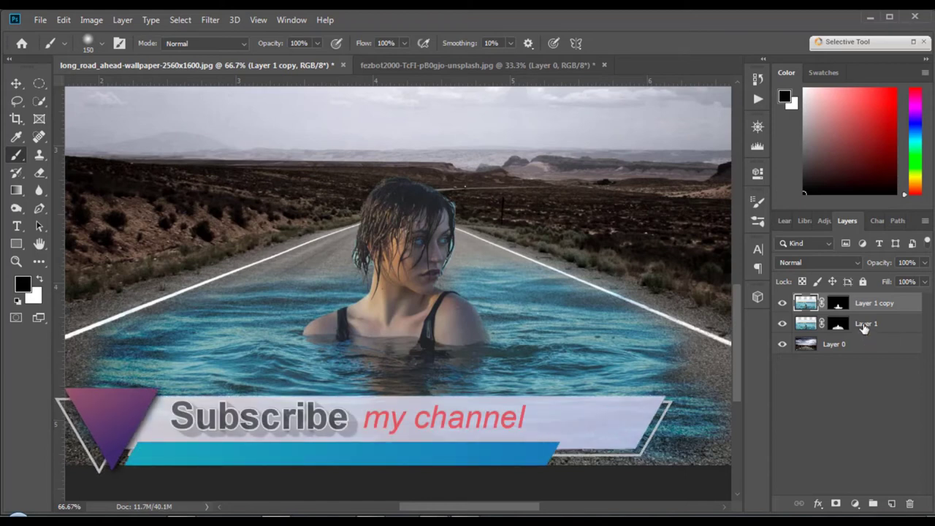
left_click(864, 325, "shift")
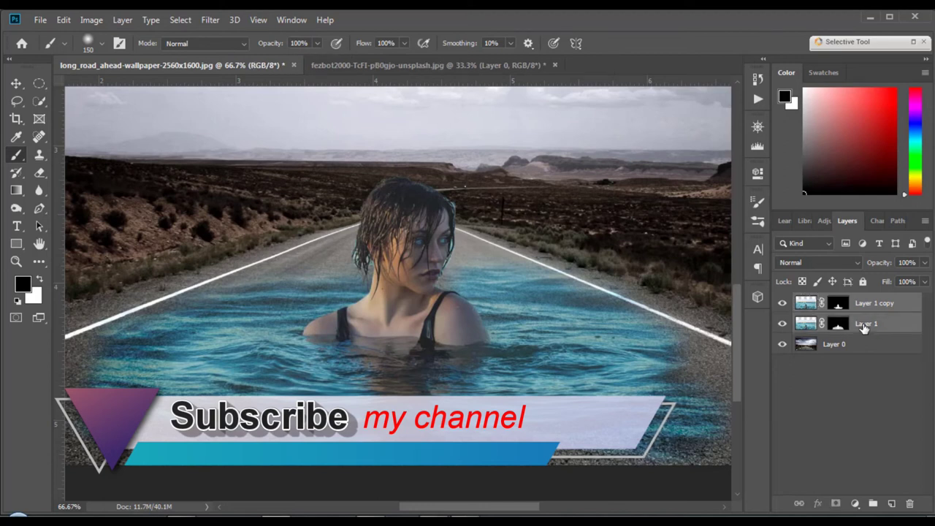
key("ctrl+g")
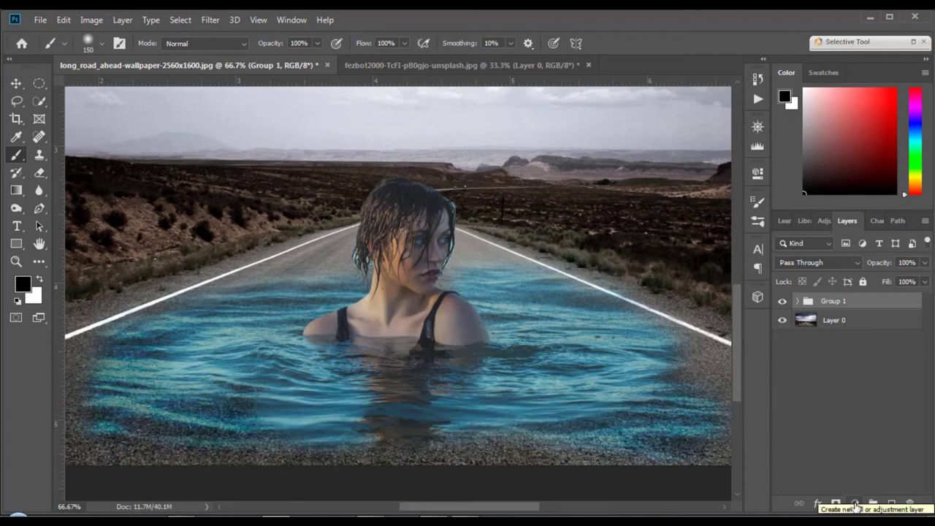
Step: Add a Hue/Saturation adjustment layer clipped to Group 1
left_click(856, 506)
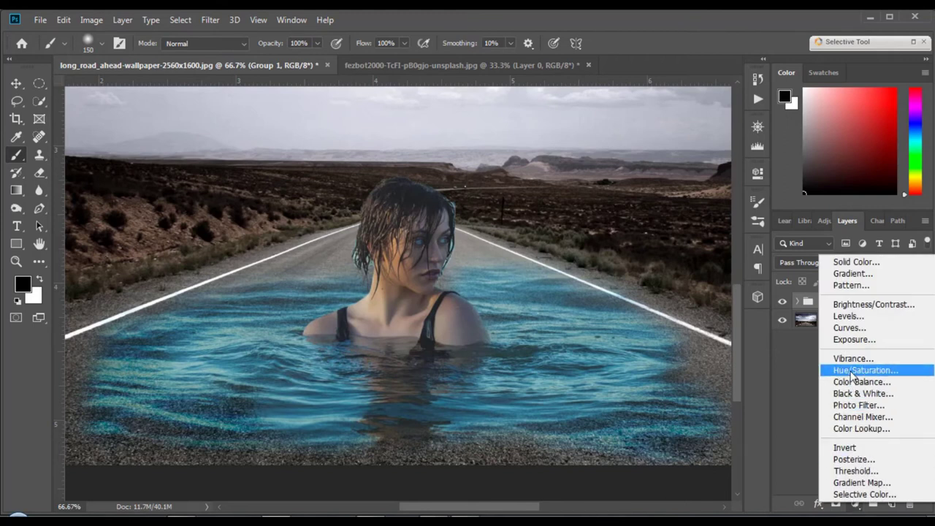
left_click(852, 371)
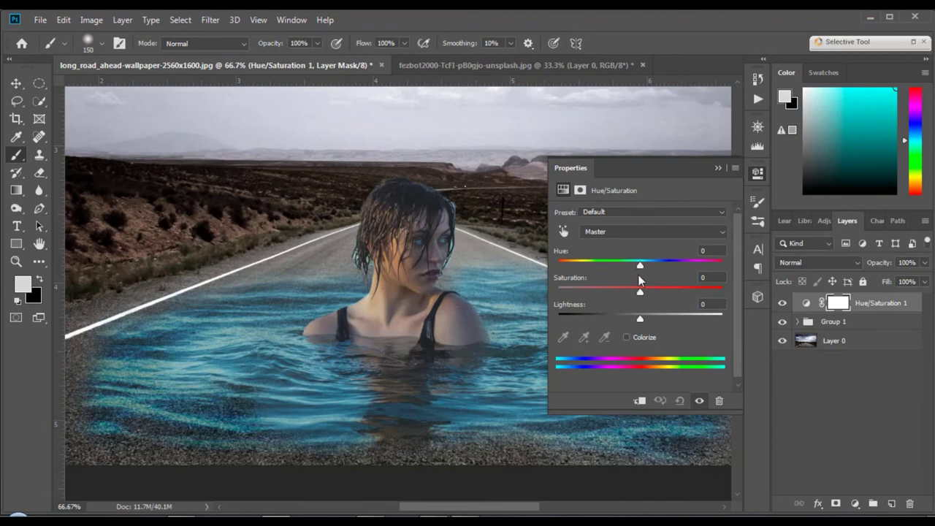
left_click(640, 406)
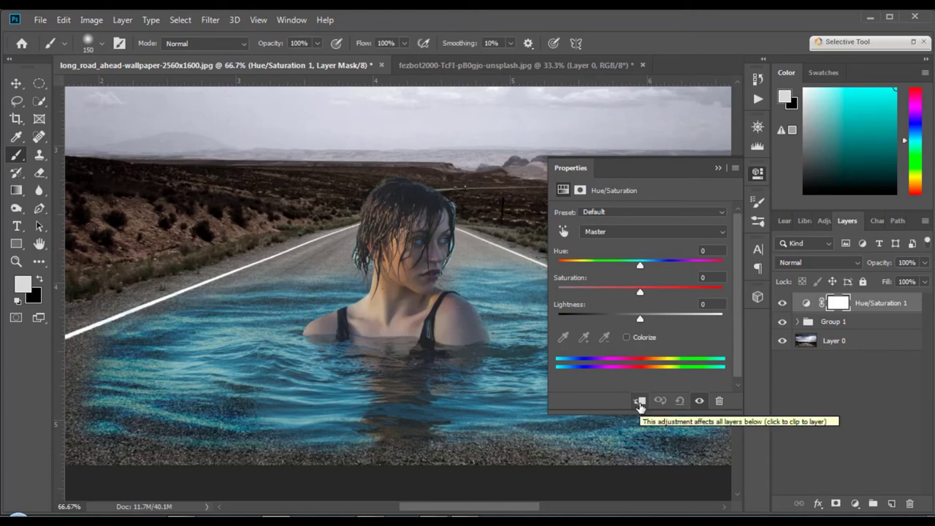
left_click(640, 404)
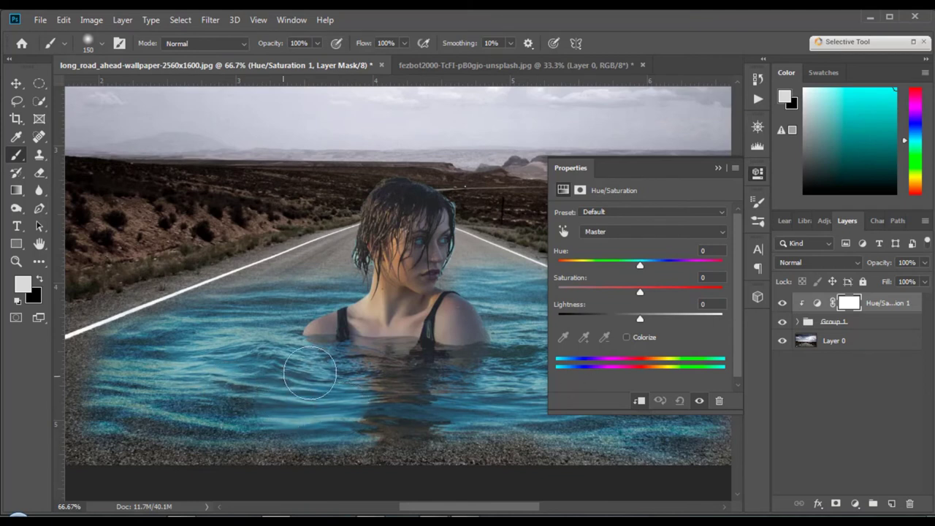
Step: Set Cyans and Blues saturation to -100 so the water turns neutral grey
left_click(723, 232)
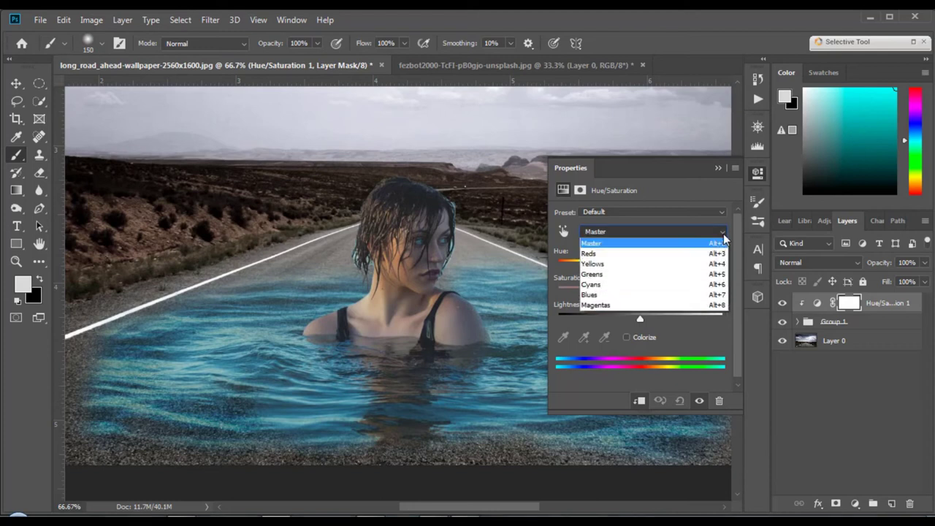
left_click(593, 285)
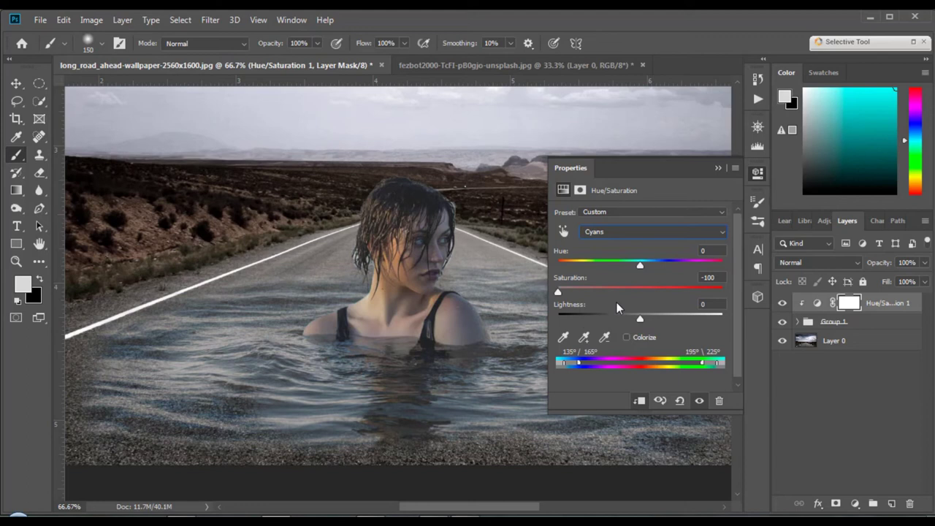
left_click(722, 234)
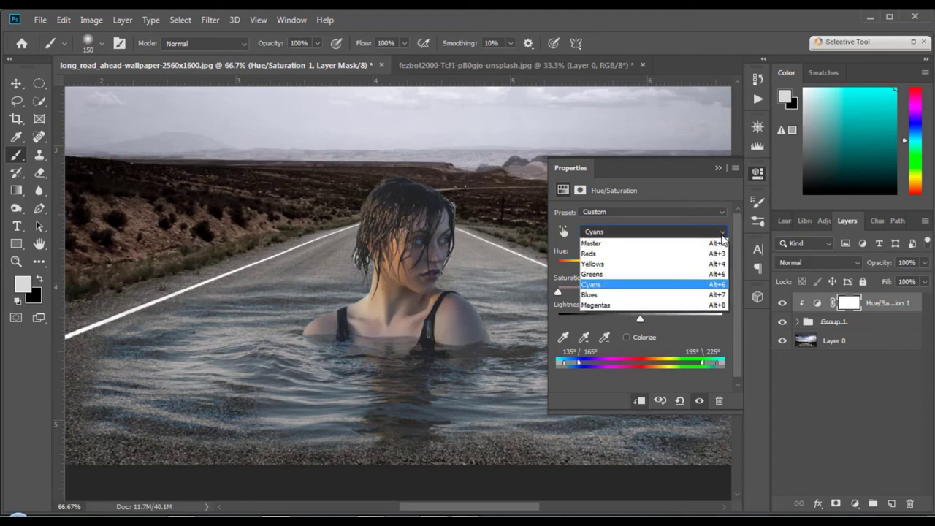
left_click(591, 295)
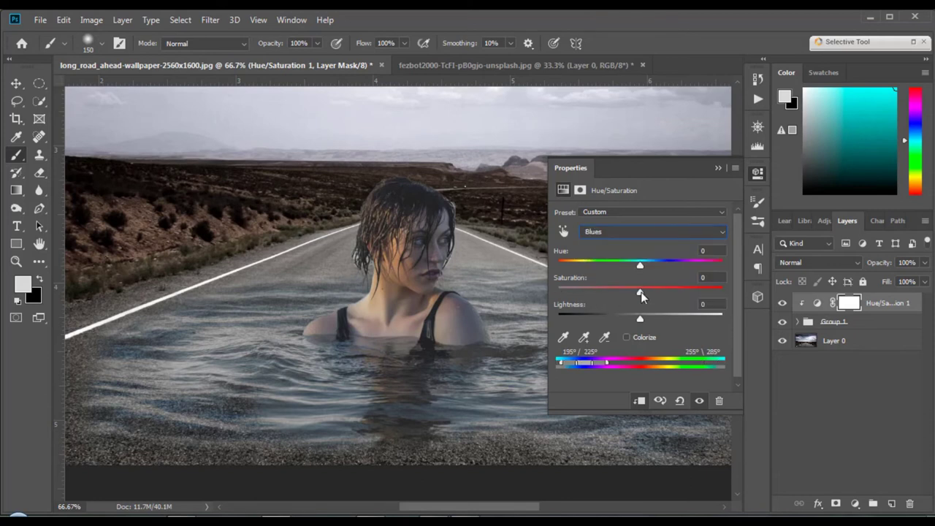
left_click_drag(640, 292, 612, 294)
left_click(604, 336)
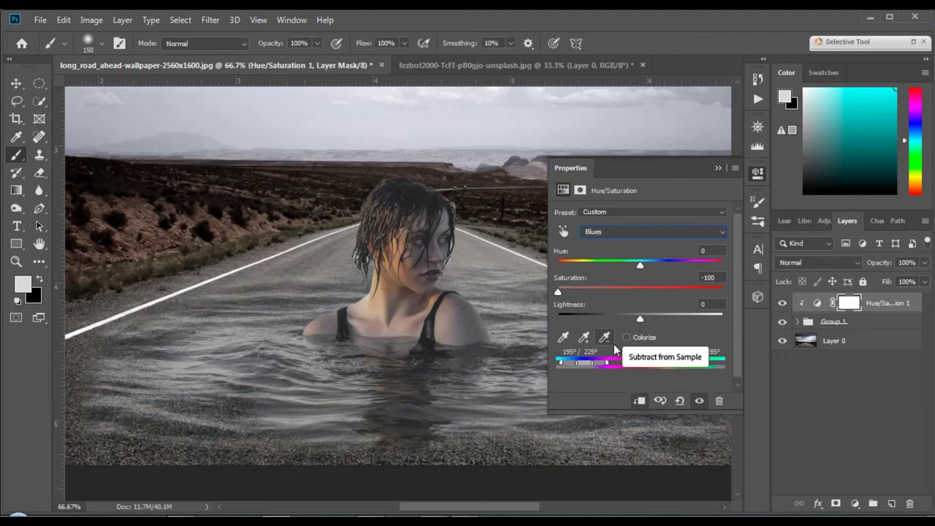
left_click(759, 176)
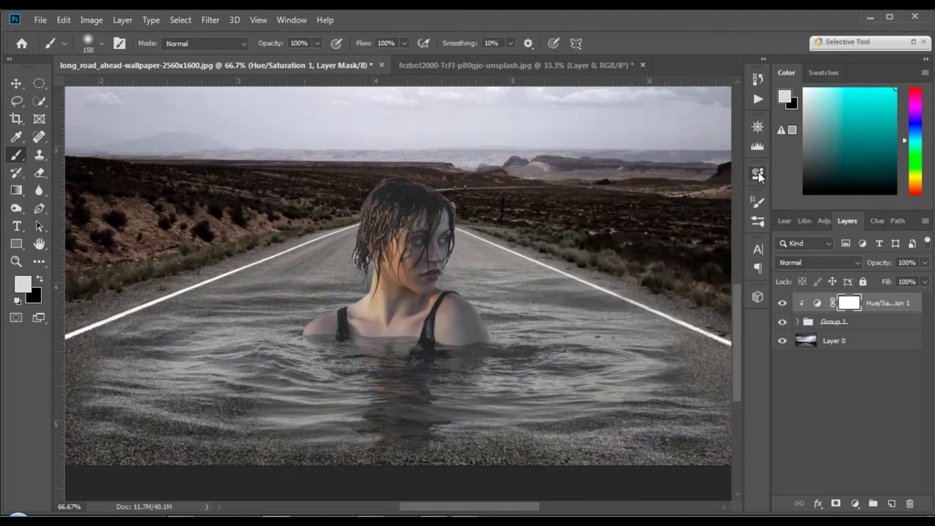
Step: Paint white on Layer 1's mask in Group 1 to extend the water along the road
key("ctrl+minus")
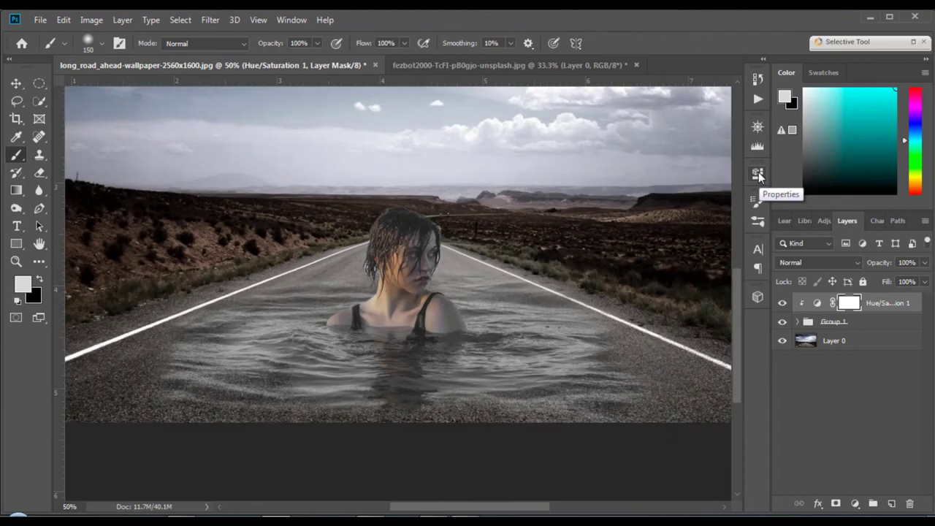
key("ctrl+minus")
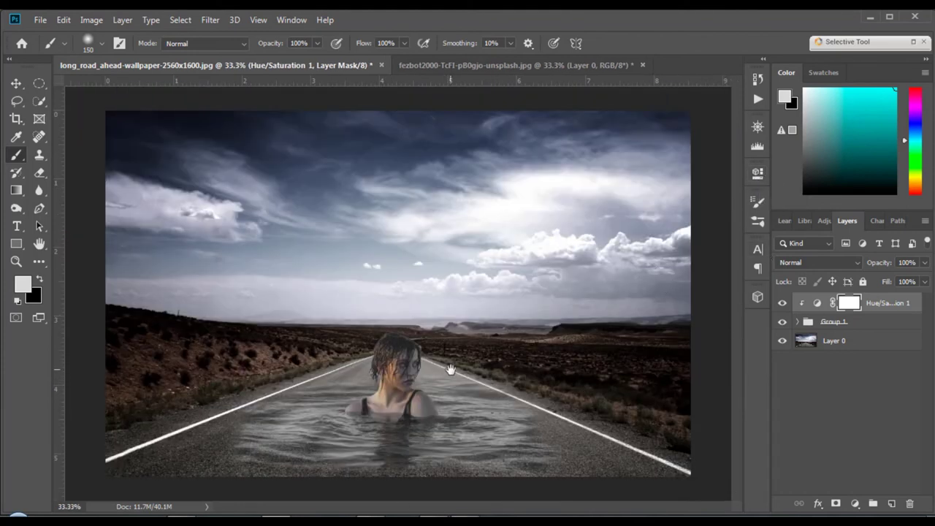
left_click(828, 325)
left_click(798, 322)
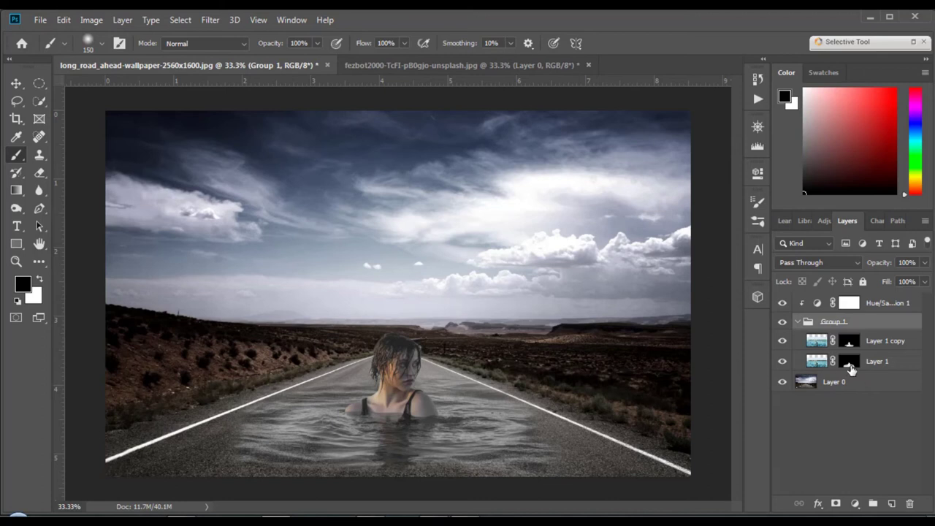
left_click(850, 362)
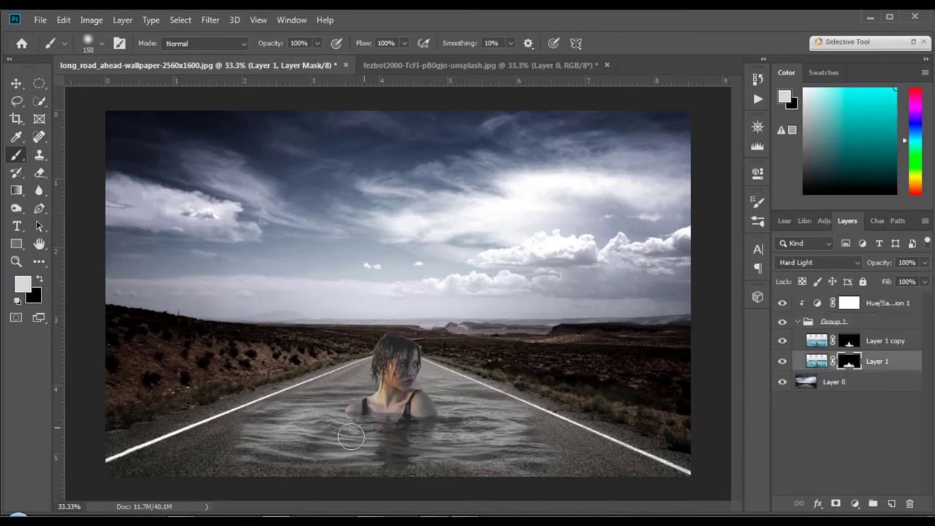
left_click_drag(253, 445, 179, 453)
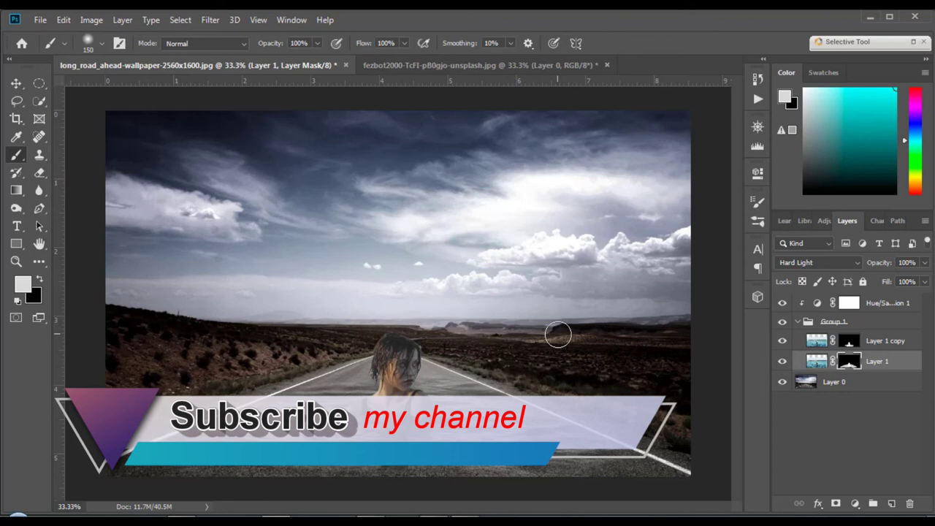
left_click(835, 382)
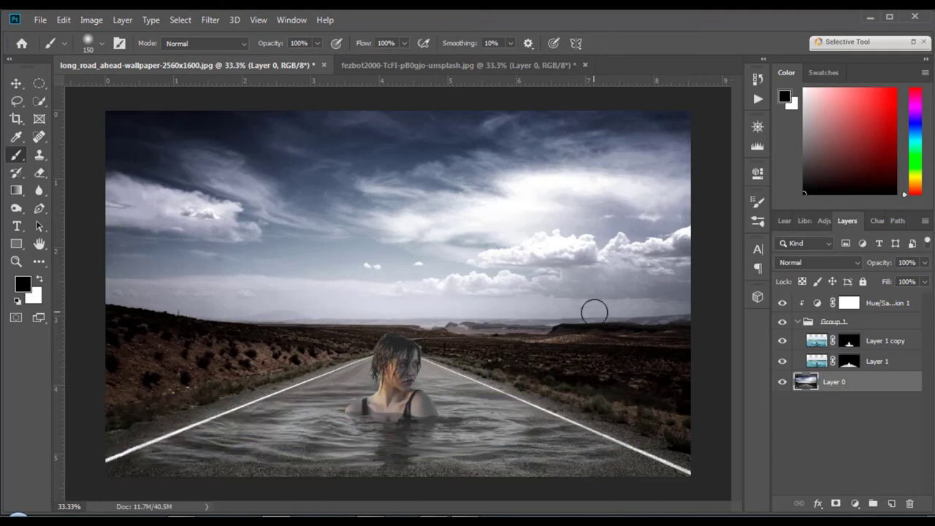
Step: Convert the Layer 0 road background into a Smart Object and bring up the Filter > Blur list
right_click(830, 387)
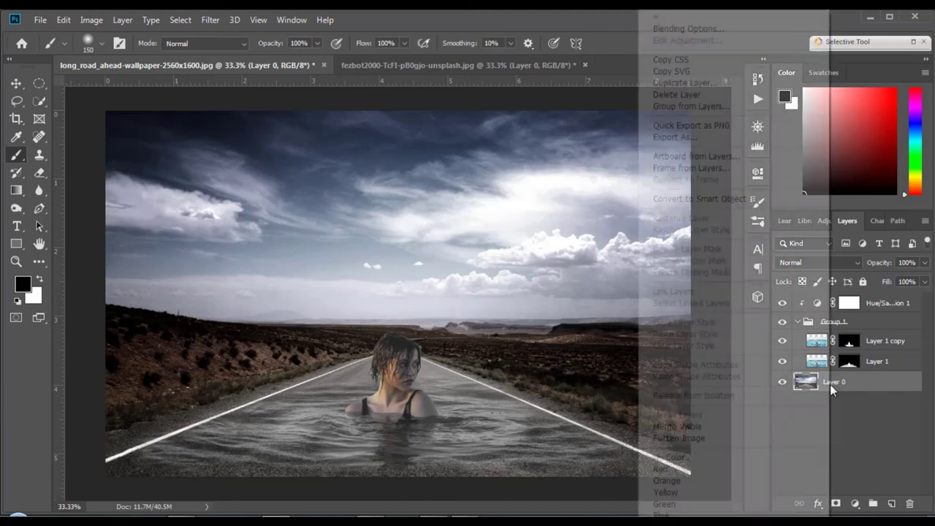
left_click(721, 199)
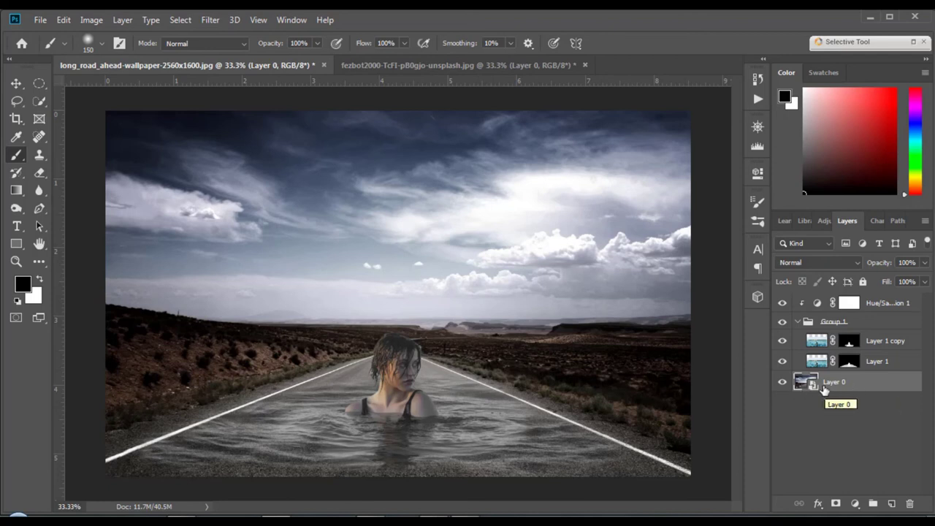
left_click(16, 85)
left_click(212, 21)
mouse_move(217, 176)
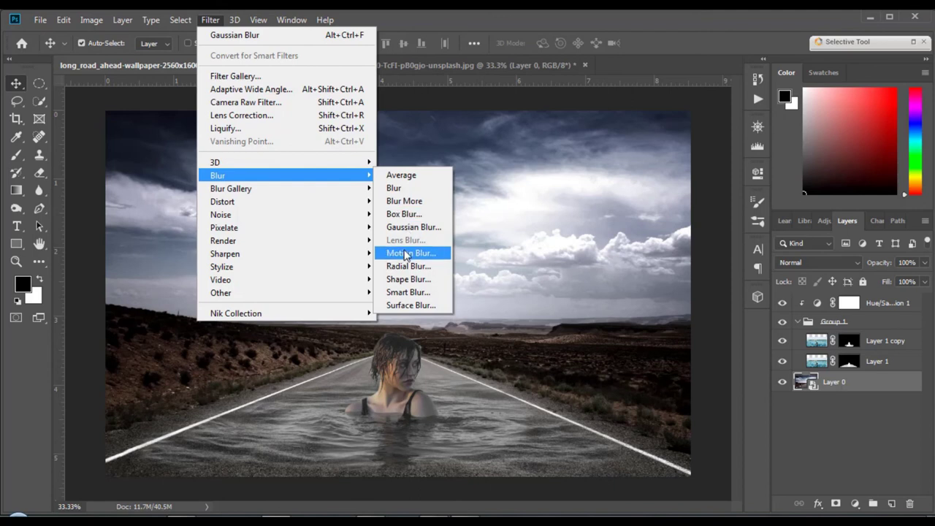
Step: Apply a Gaussian Blur with 5.6-pixel radius to Layer 0 as a smart filter
left_click(406, 227)
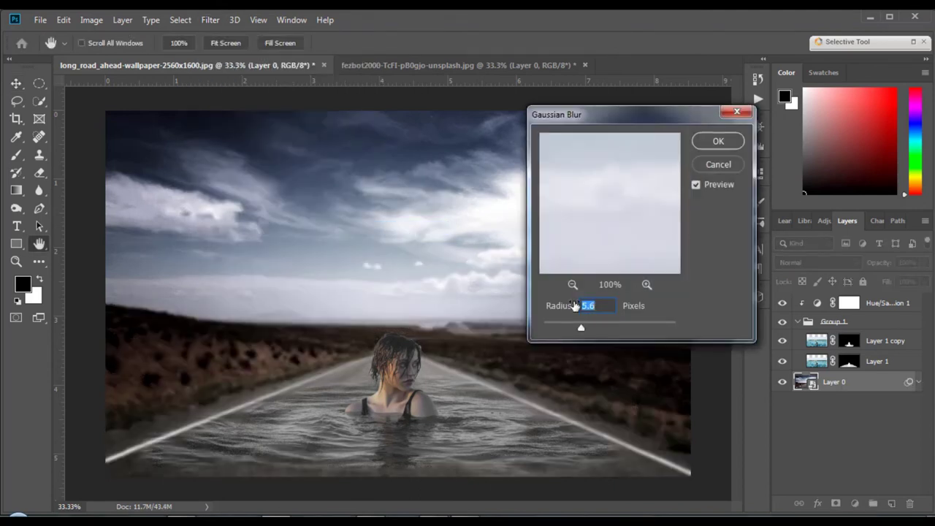
left_click(719, 141)
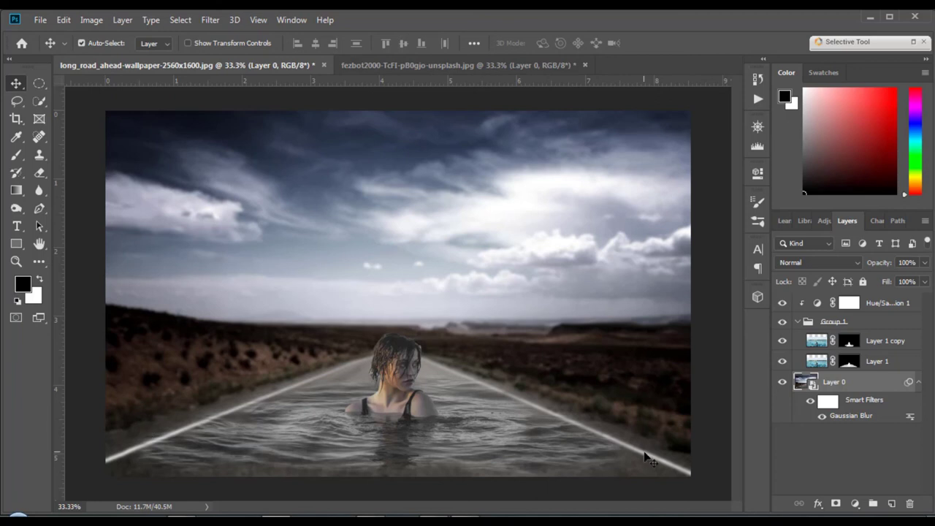
Step: Paint black on Layer 0's Smart Filters mask along the bottom road to keep it sharp
left_click(849, 362)
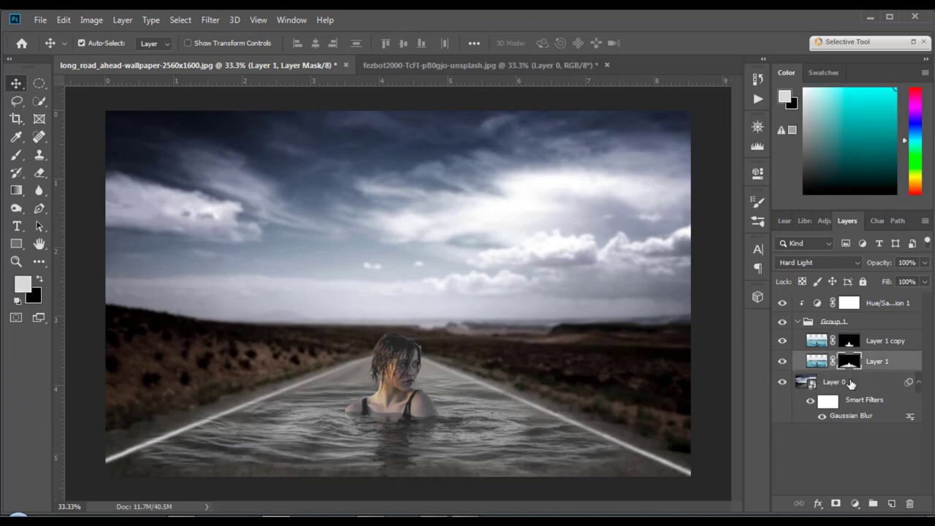
left_click(849, 402)
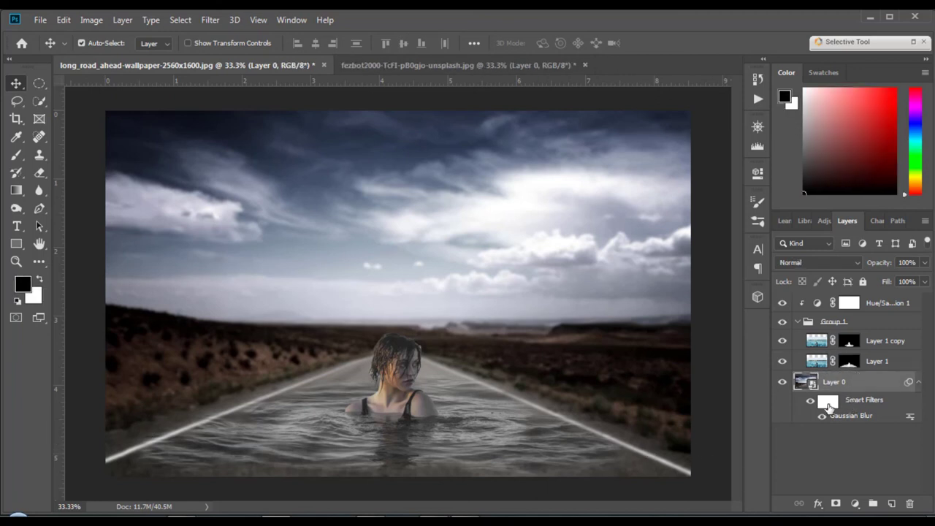
left_click(829, 404)
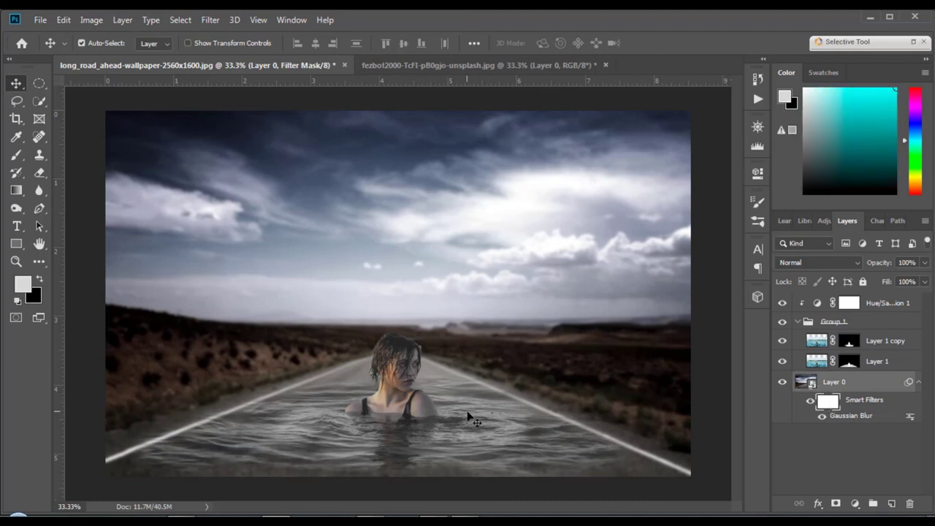
left_click(16, 155)
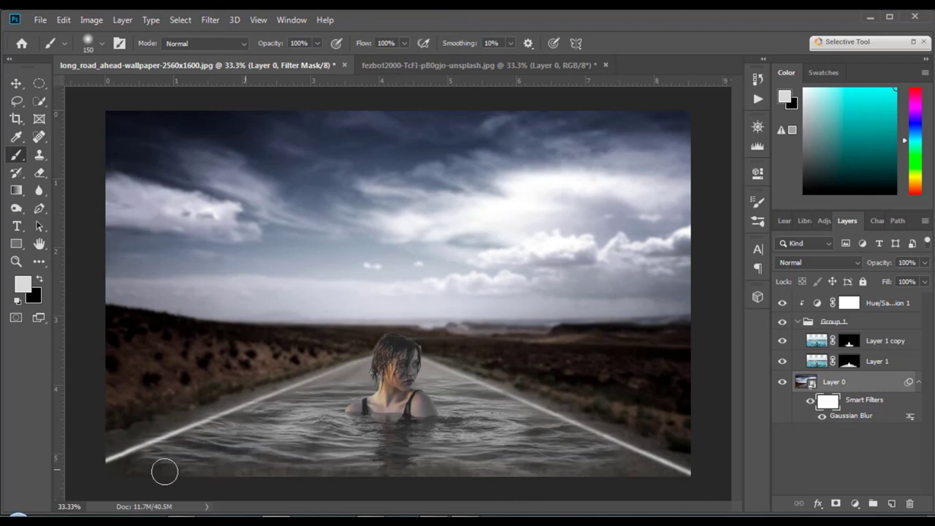
left_click(40, 279)
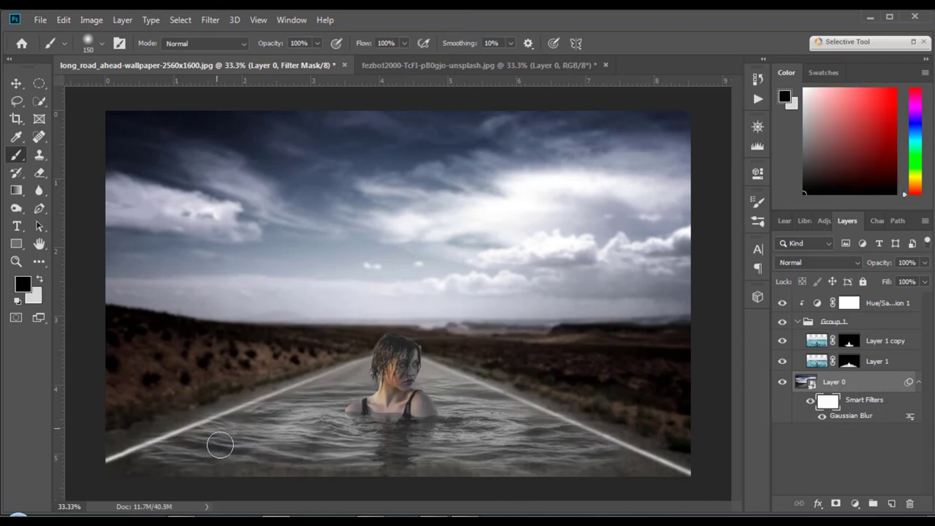
mouse_move(114, 462)
left_mouse_down()
mouse_move(680, 468)
mouse_move(590, 422)
mouse_move(647, 444)
mouse_move(674, 467)
mouse_move(282, 468)
mouse_move(117, 444)
mouse_move(230, 401)
mouse_move(189, 433)
mouse_move(310, 455)
mouse_move(553, 449)
mouse_move(643, 457)
mouse_move(267, 467)
mouse_move(125, 449)
mouse_move(152, 426)
mouse_move(114, 443)
mouse_move(265, 480)
mouse_move(673, 488)
mouse_move(646, 447)
mouse_move(567, 415)
mouse_move(646, 454)
mouse_move(482, 469)
mouse_move(179, 457)
mouse_move(123, 465)
mouse_move(552, 449)
mouse_move(667, 421)
left_mouse_up()
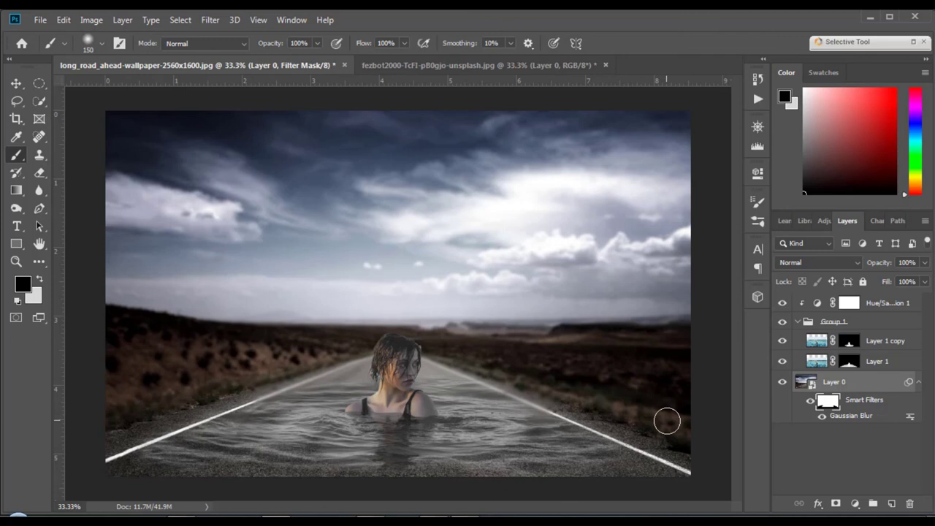